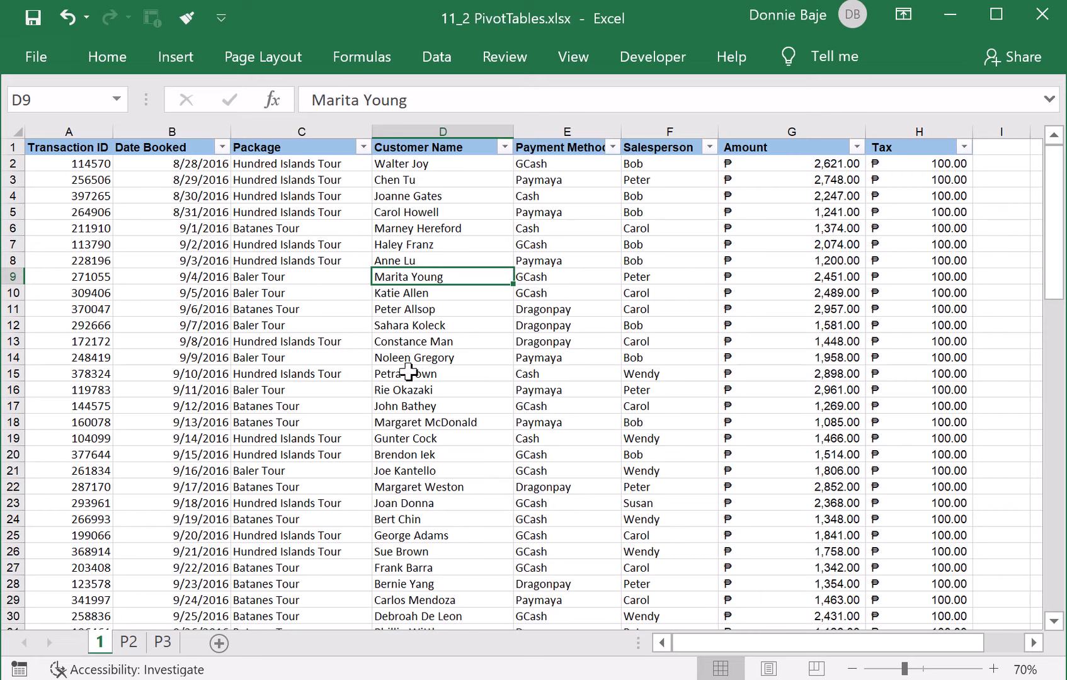
Create a PivotTable from the transaction data range A1:H90 on a new worksheet
{"action": "left_click", "coordinate": [187, 63]}
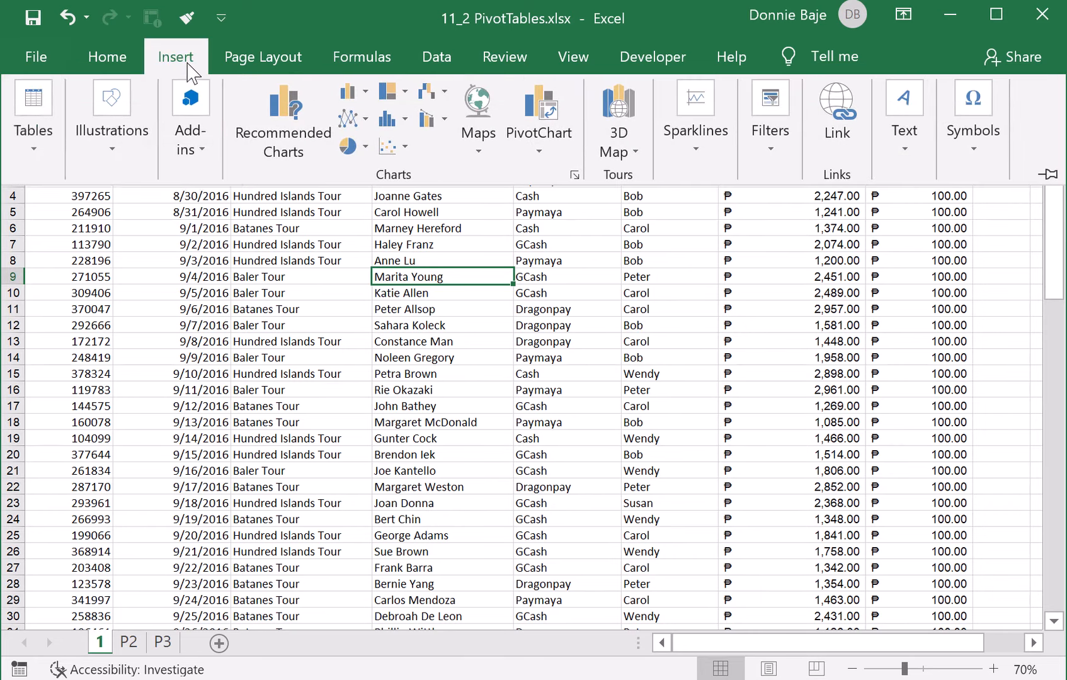
{"action": "left_click", "coordinate": [33, 151]}
{"action": "left_click", "coordinate": [30, 234]}
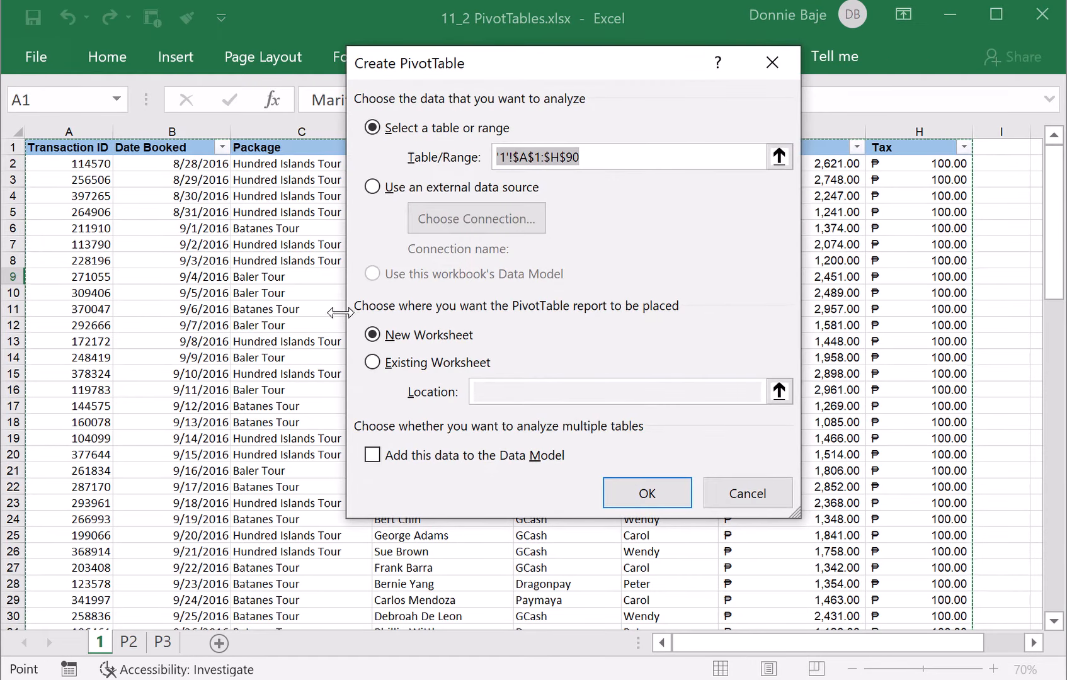
{"action": "left_click", "coordinate": [649, 493]}
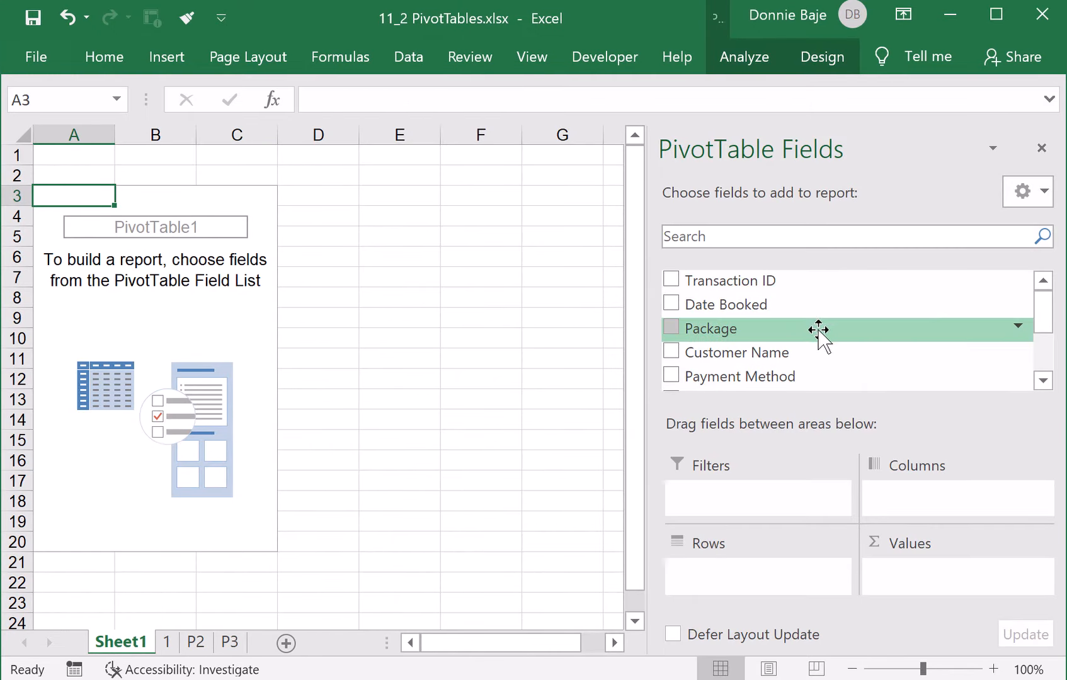
Lay out the PivotTable with Package and Salesperson as rows and the sums of Amount and Tax as values
{"action": "left_click_drag", "start_coordinate": [819, 329], "coordinate": [737, 570]}
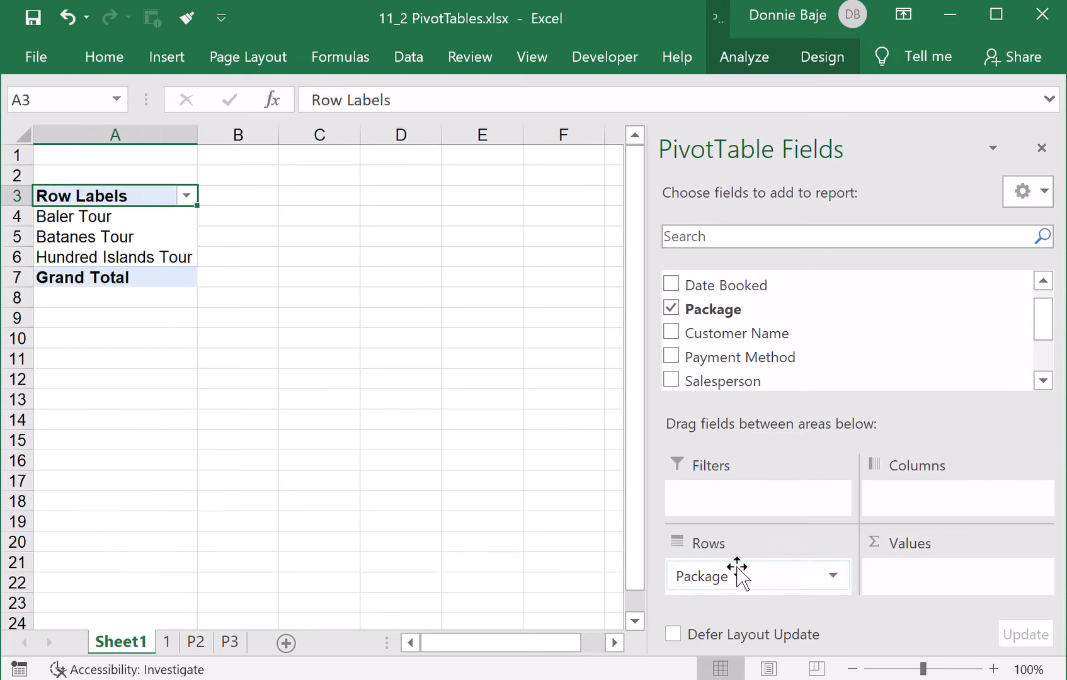
{"action": "left_click", "coordinate": [1044, 380]}
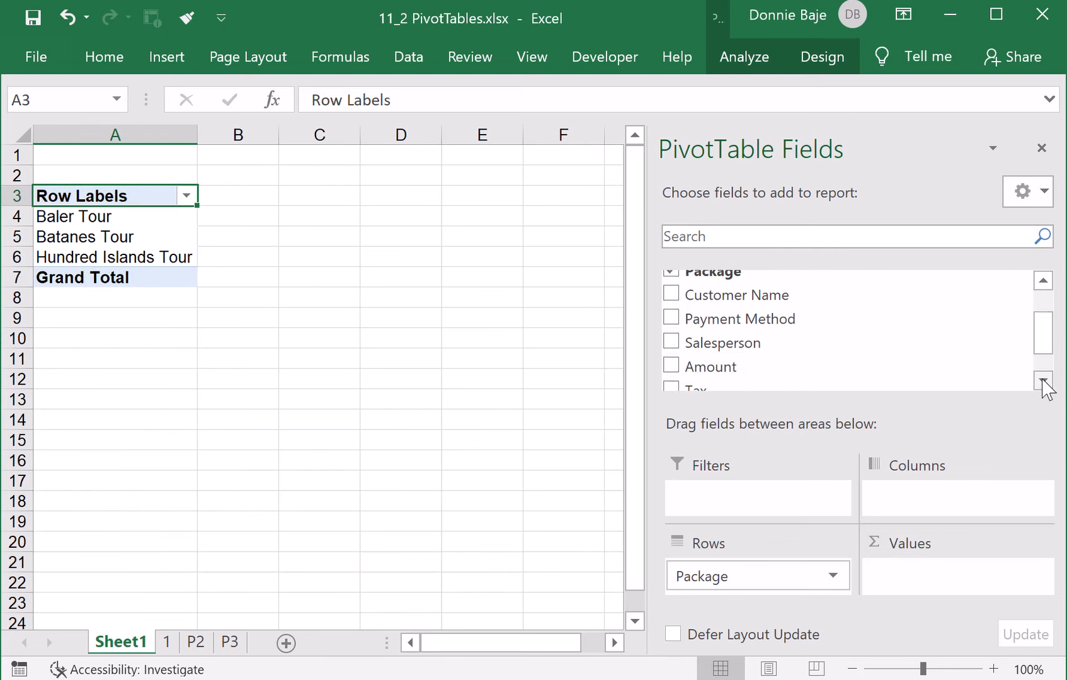
{"action": "left_click", "coordinate": [1043, 381]}
{"action": "left_click_drag", "start_coordinate": [765, 351], "coordinate": [914, 608]}
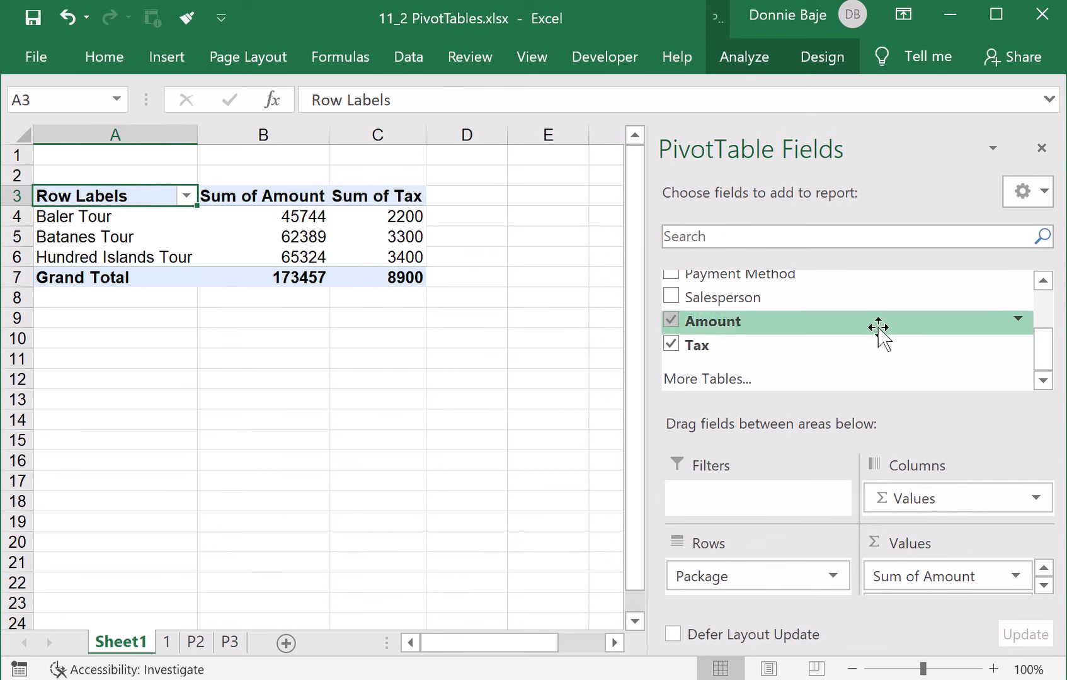
{"action": "left_click_drag", "start_coordinate": [808, 296], "coordinate": [734, 583]}
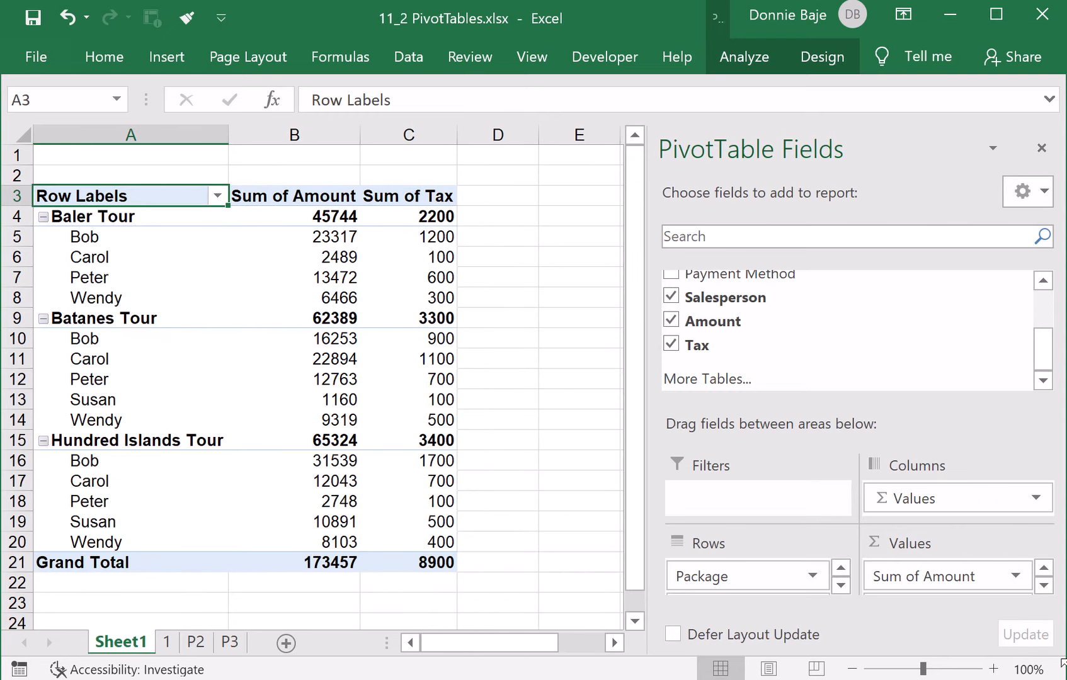
{"action": "left_click_drag", "start_coordinate": [1061, 670], "coordinate": [1066, 679]}
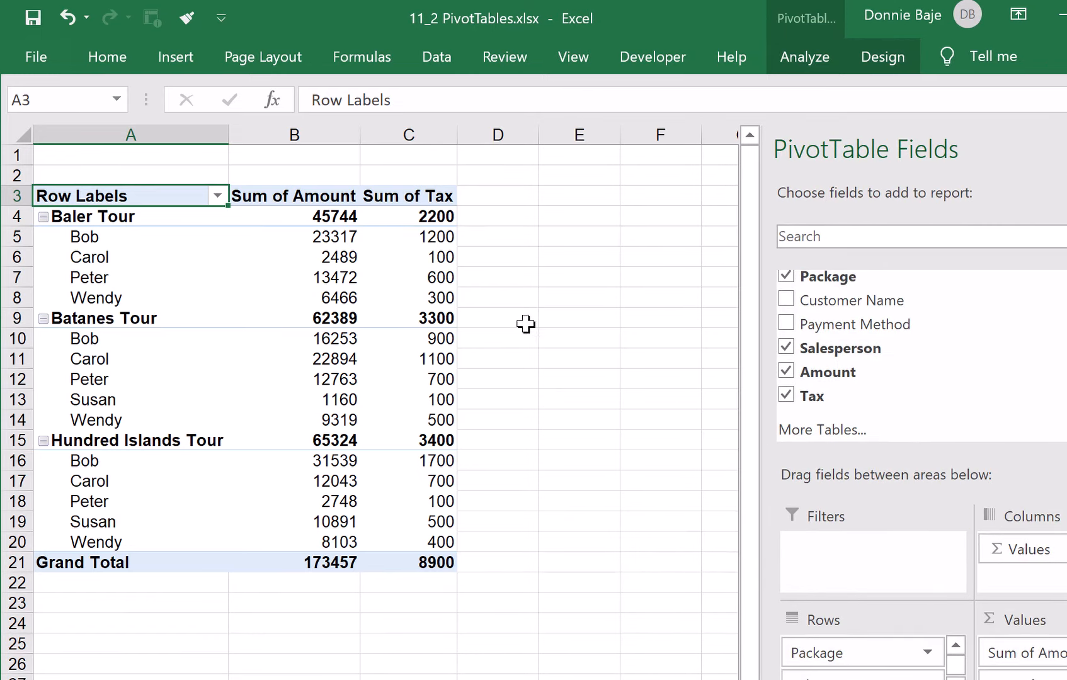
Examine the Amount and Tax sums per package and salesperson and the empty column beside the PivotTable
{"action": "left_click", "coordinate": [513, 241]}
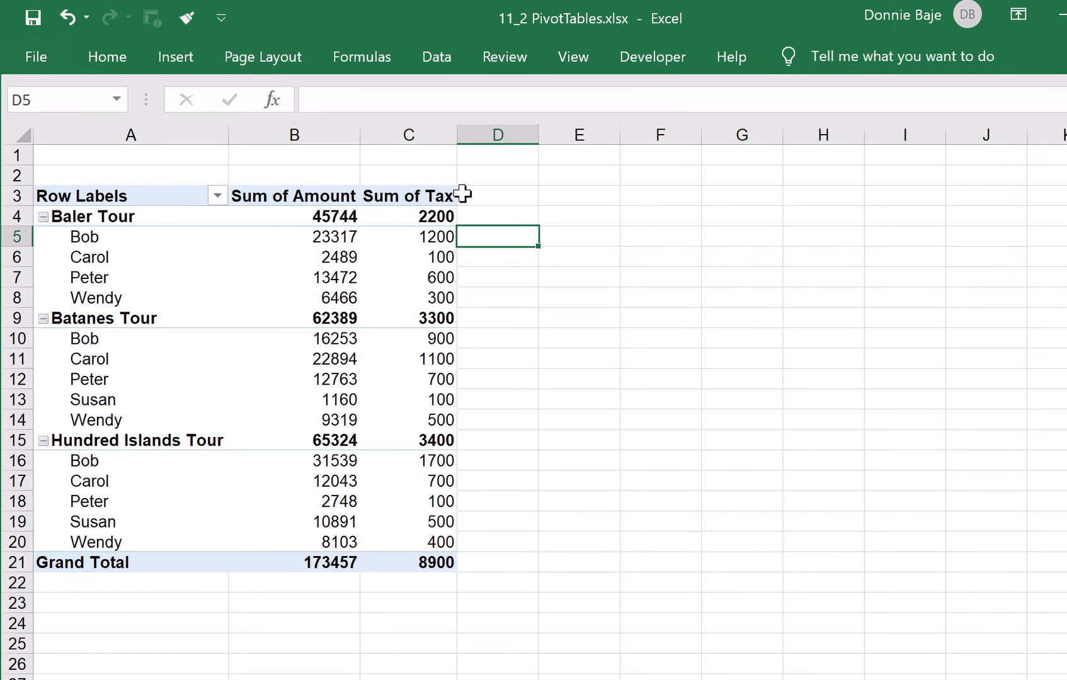
{"action": "left_click", "coordinate": [421, 252]}
{"action": "mouse_move", "coordinate": [443, 240]}
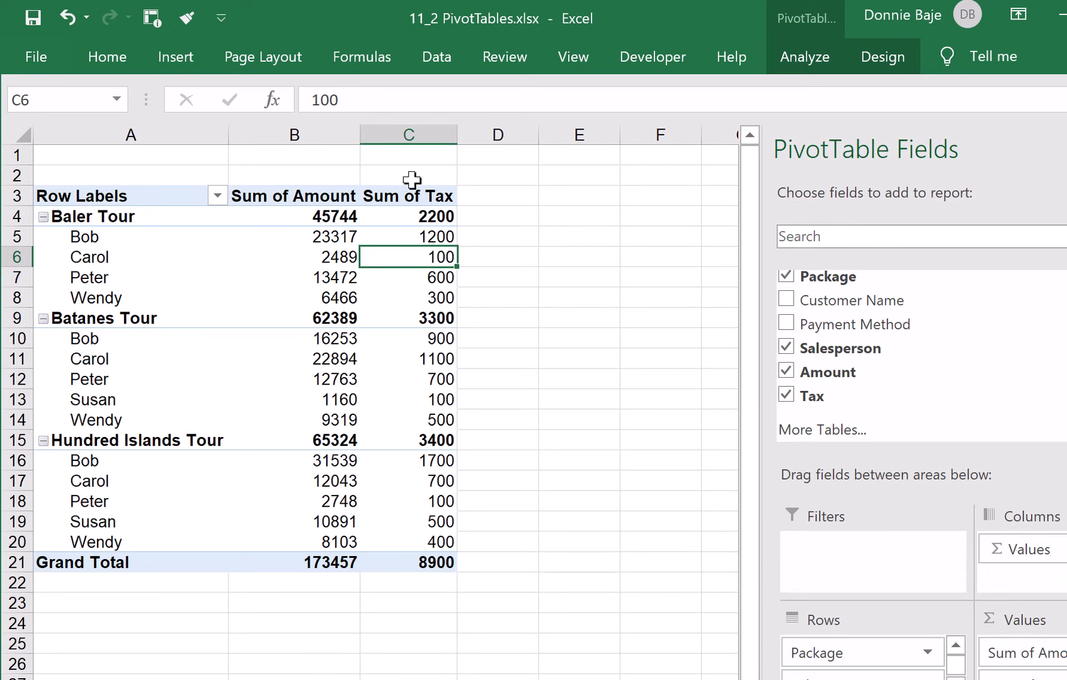
{"action": "left_click", "coordinate": [498, 132]}
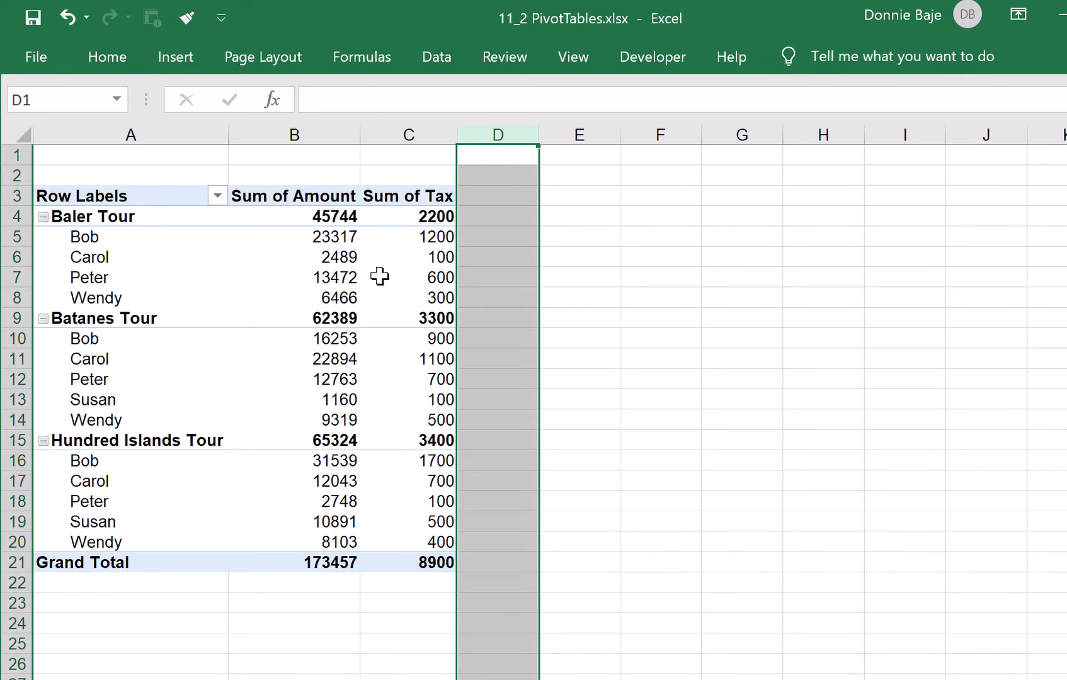
{"action": "left_click", "coordinate": [543, 240]}
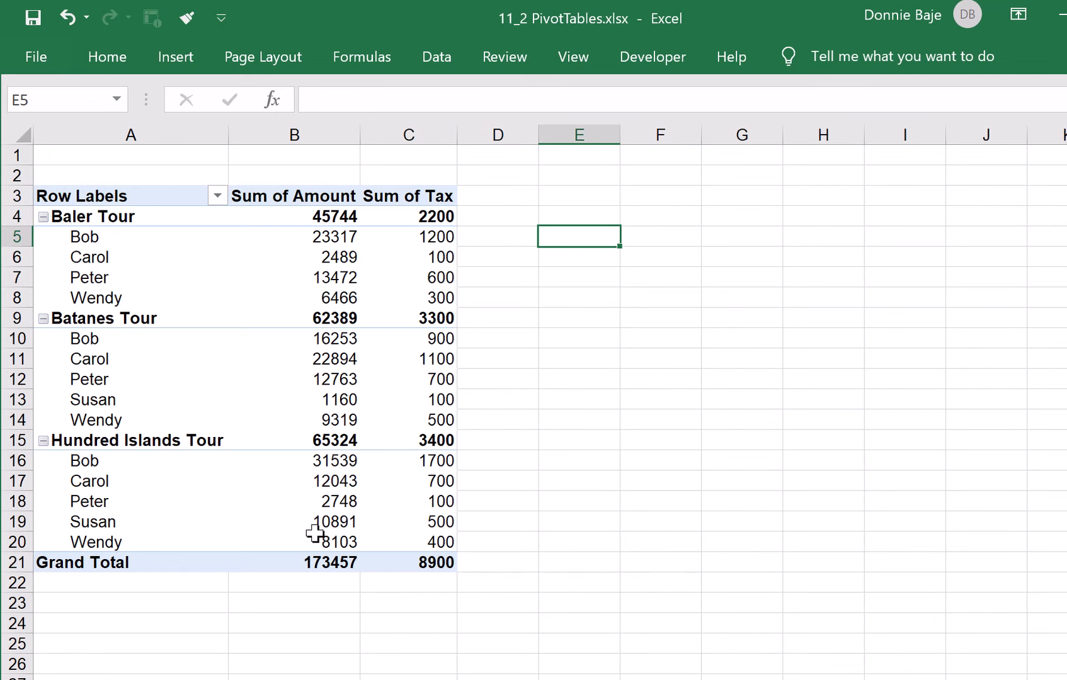
{"action": "mouse_move", "coordinate": [315, 534]}
{"action": "mouse_move", "coordinate": [439, 377]}
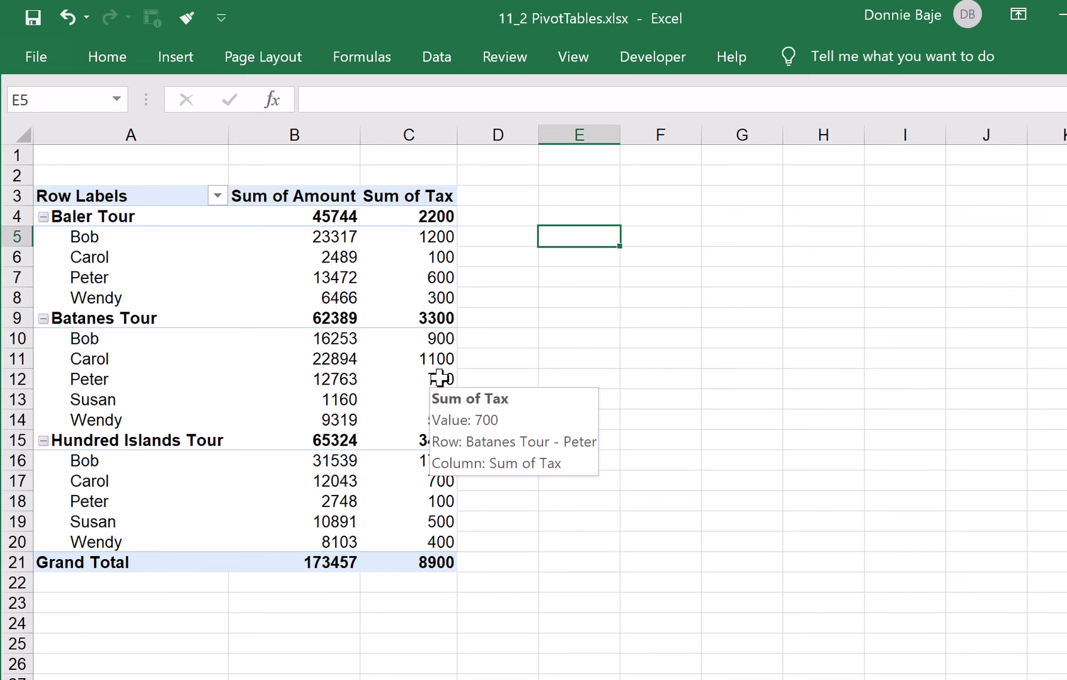
{"action": "left_click", "coordinate": [379, 259]}
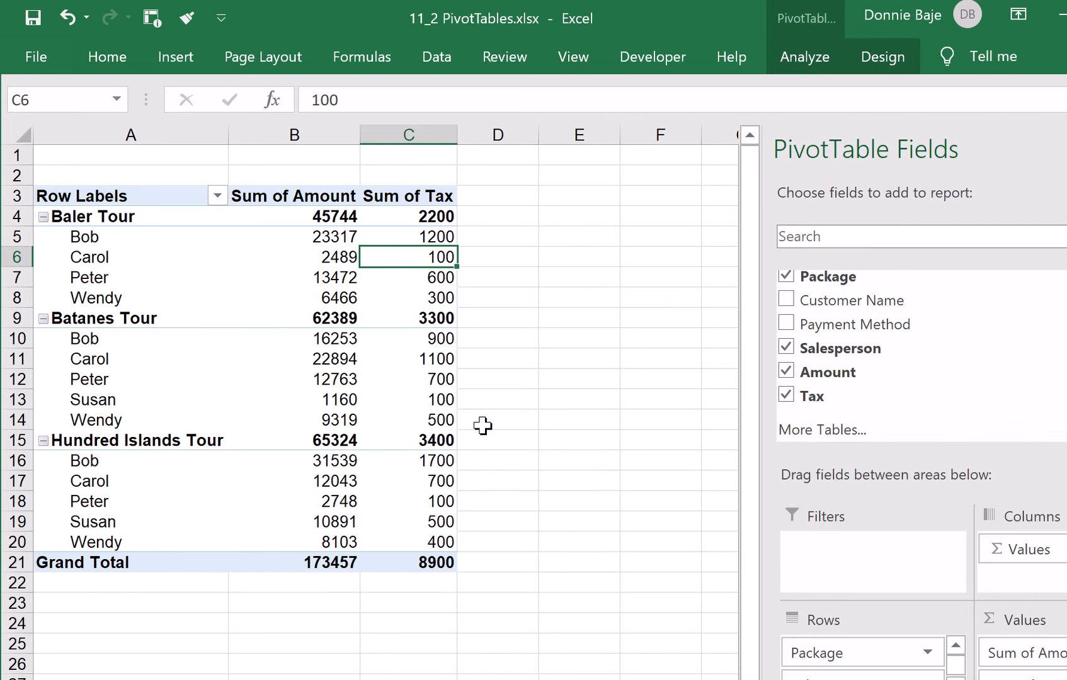
{"action": "left_click", "coordinate": [814, 69]}
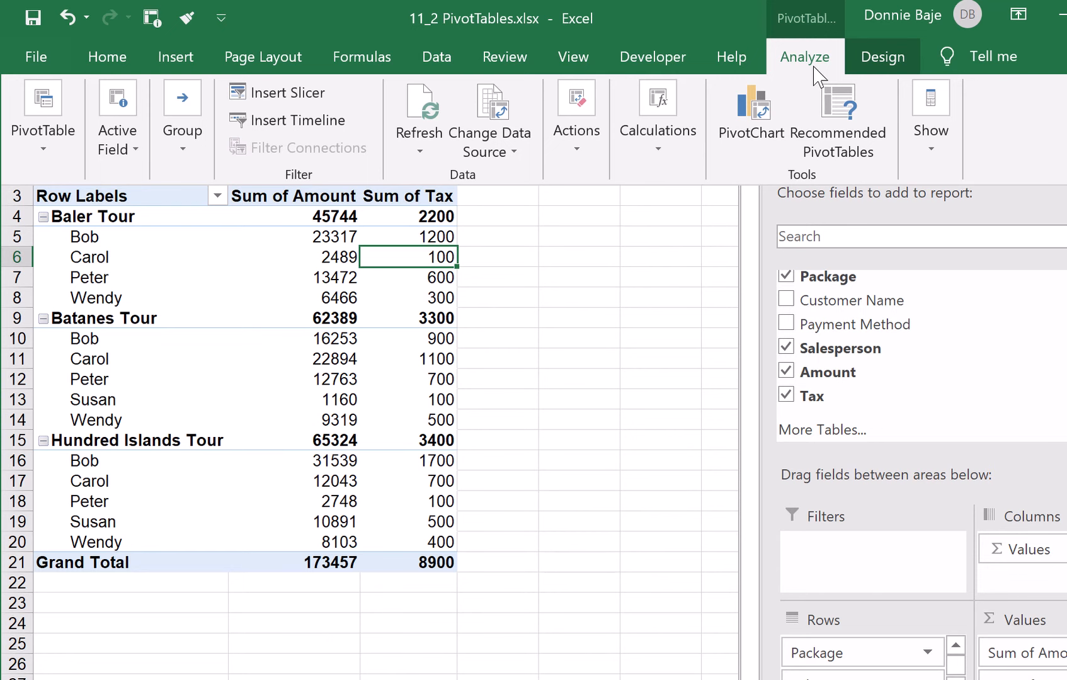
{"action": "left_click", "coordinate": [651, 340]}
{"action": "left_click", "coordinate": [651, 333]}
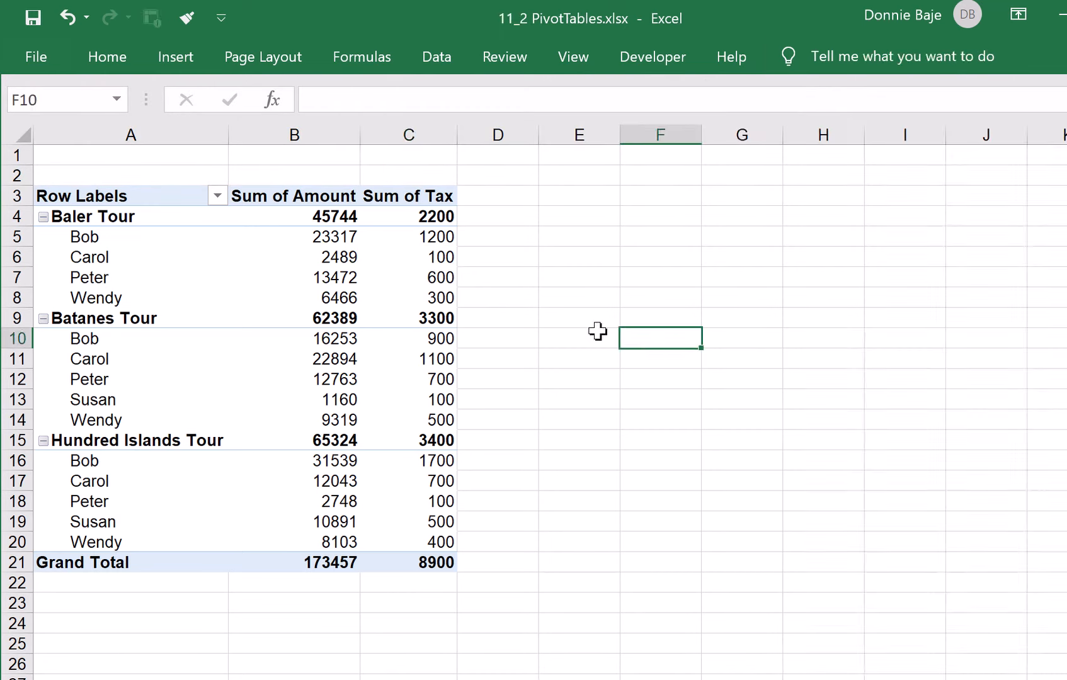
Start a new calculated field in the PivotTable and name it NET AMOUNT
{"action": "left_click", "coordinate": [429, 272]}
{"action": "mouse_move", "coordinate": [429, 273]}
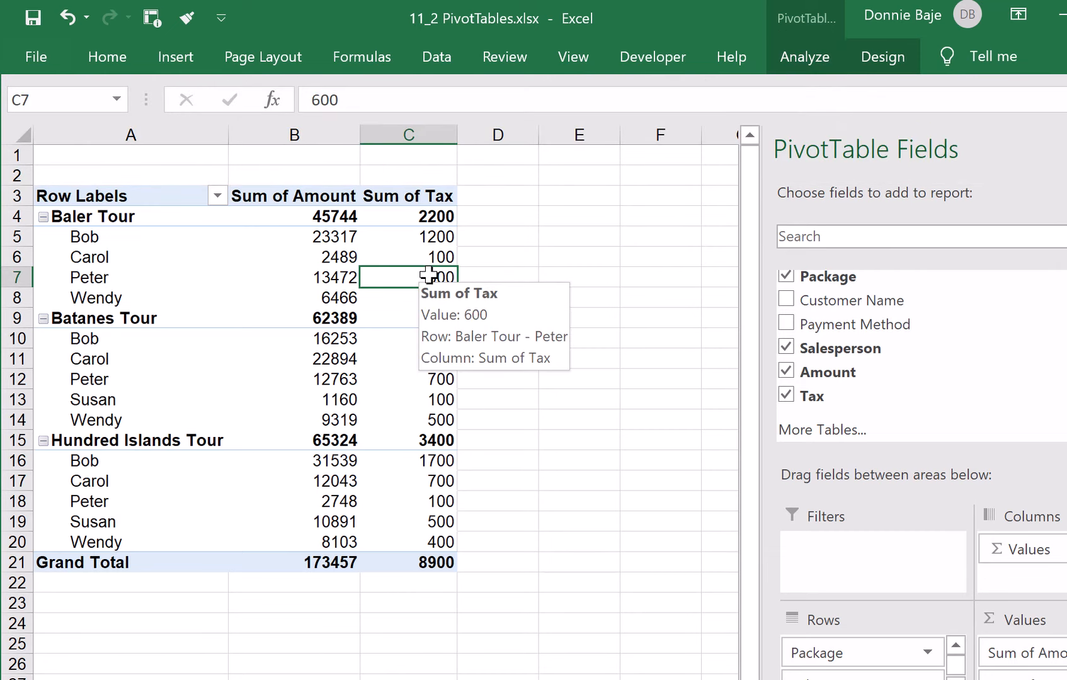
{"action": "left_click", "coordinate": [817, 55]}
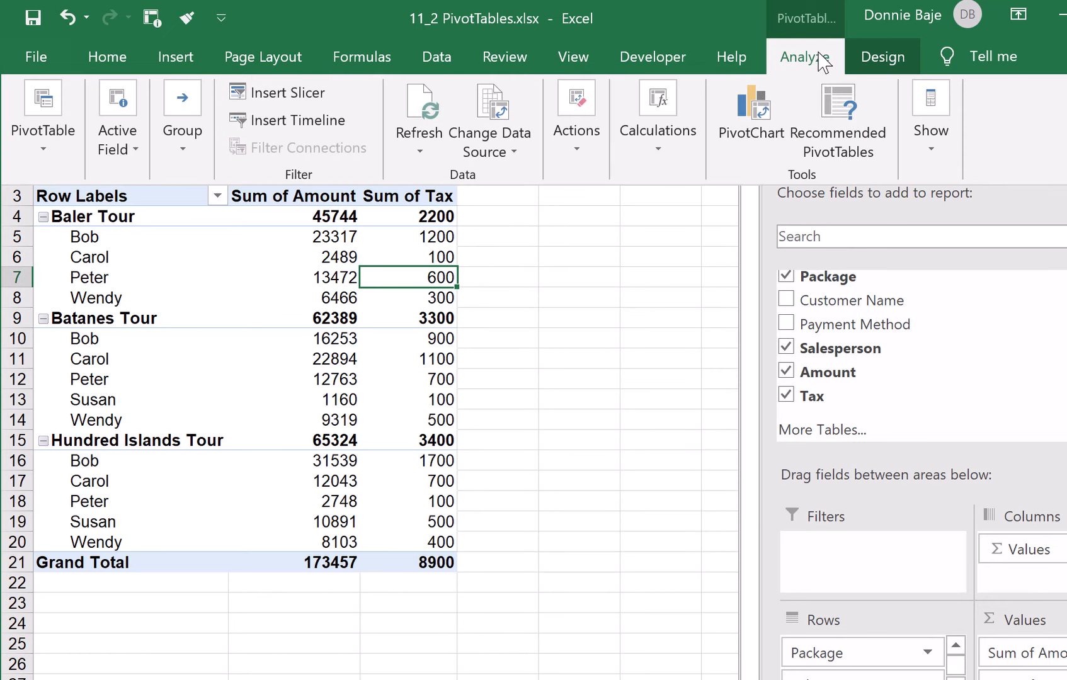
{"action": "left_click", "coordinate": [667, 129]}
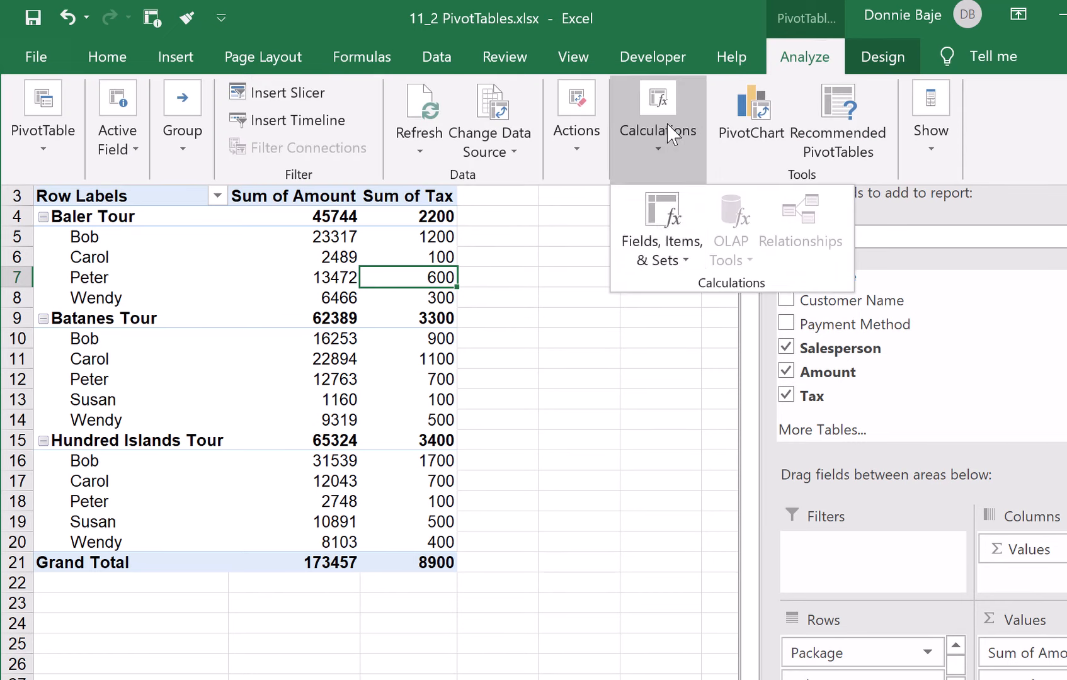
{"action": "left_click", "coordinate": [689, 266]}
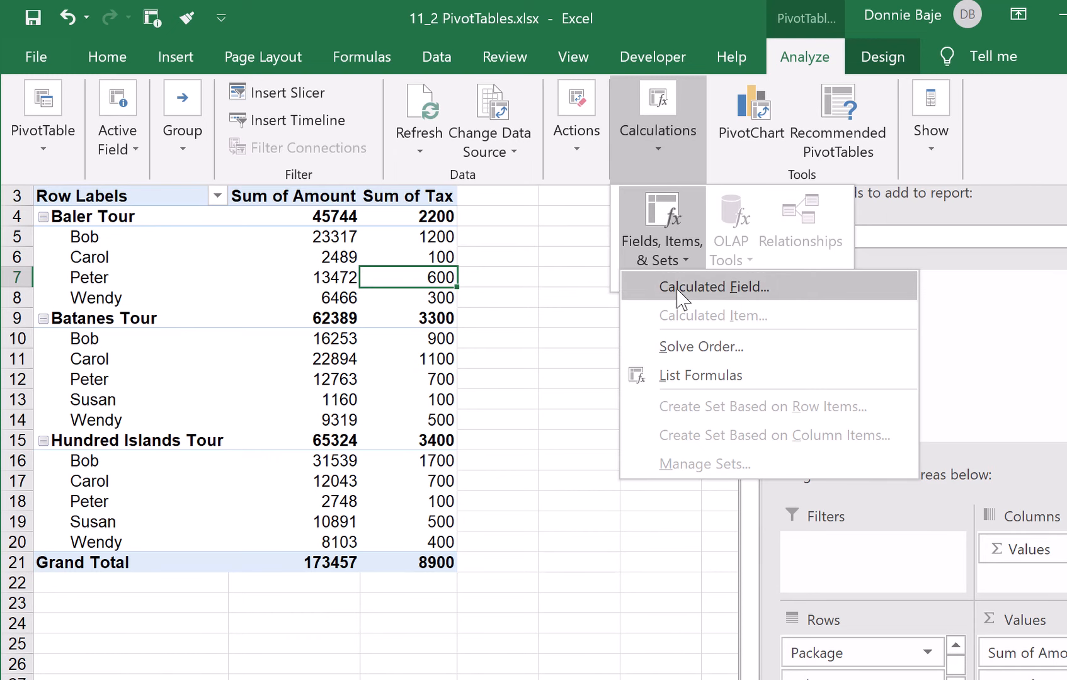
{"action": "left_click", "coordinate": [678, 291]}
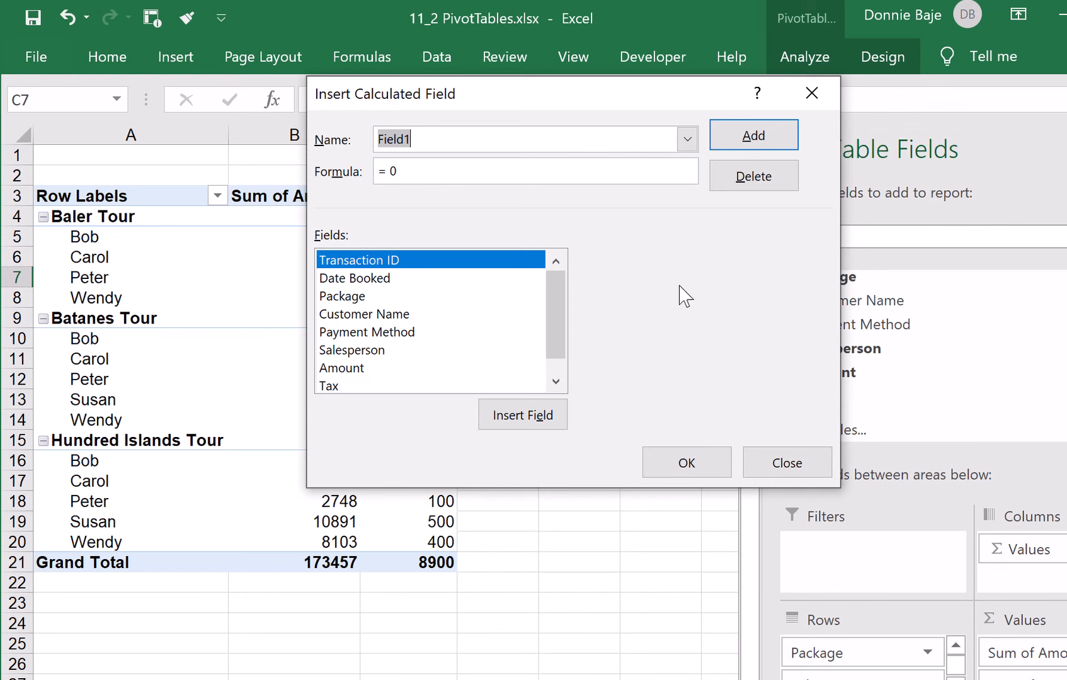
{"action": "type", "text": "NET AMOUNT"}
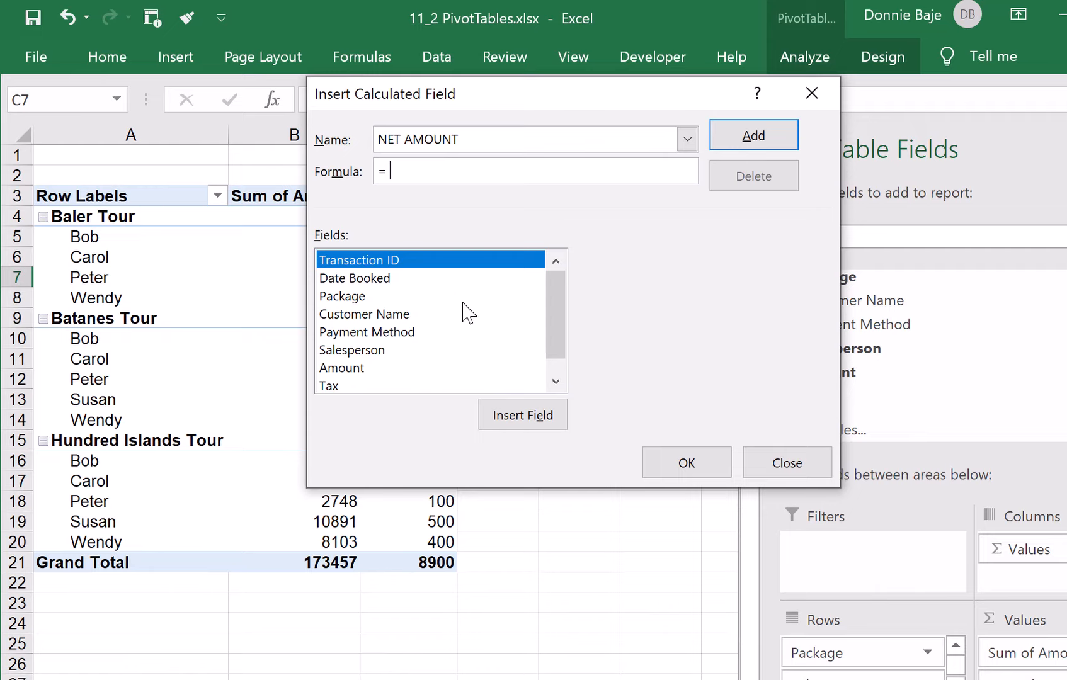
{"action": "left_click_drag", "start_coordinate": [579, 96], "coordinate": [523, 108]}
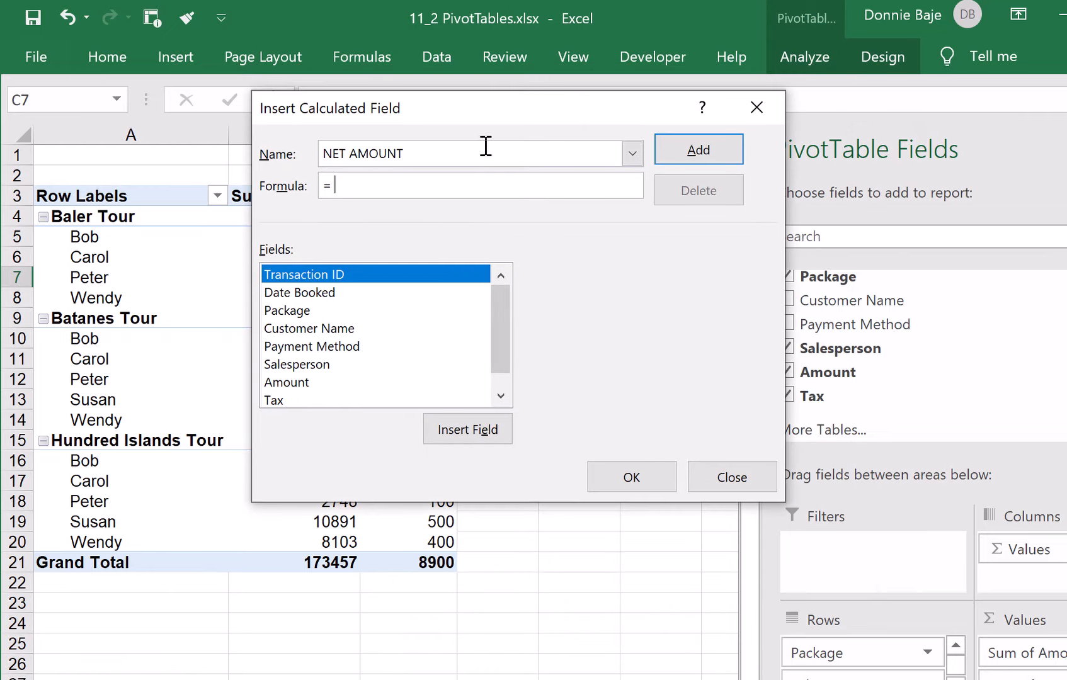
Add the NET AMOUNT field with the formula = Amount- Tax, and slightly widen the Sum of Tax column
{"action": "left_click", "coordinate": [271, 382]}
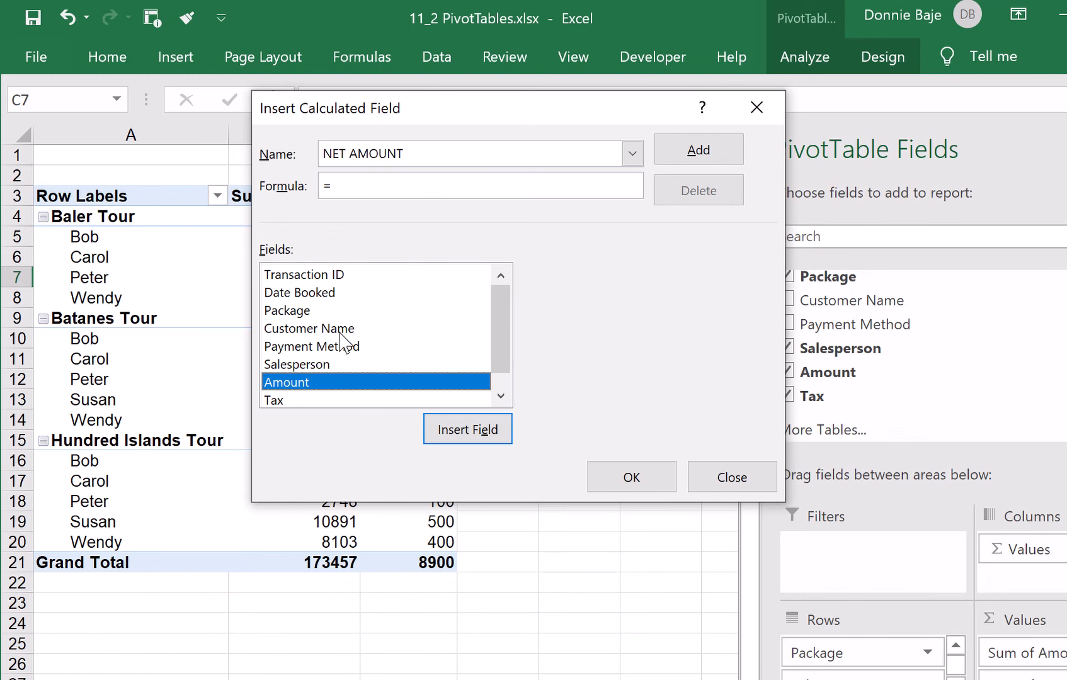
{"action": "left_click", "coordinate": [454, 436]}
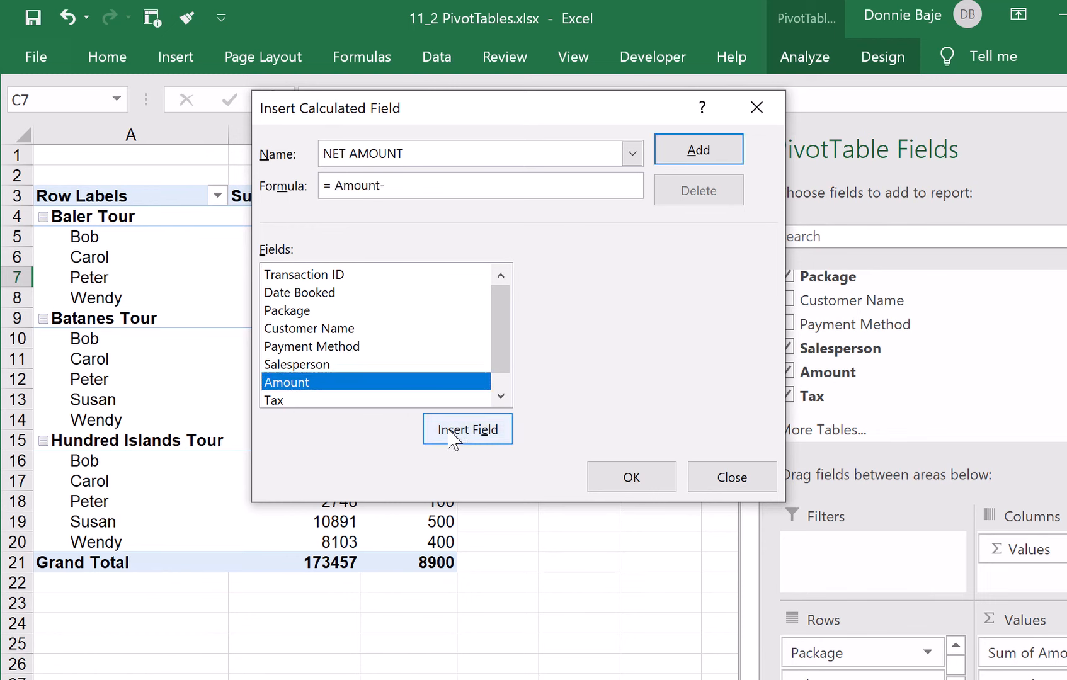
{"action": "left_click", "coordinate": [436, 401]}
{"action": "left_click", "coordinate": [486, 434]}
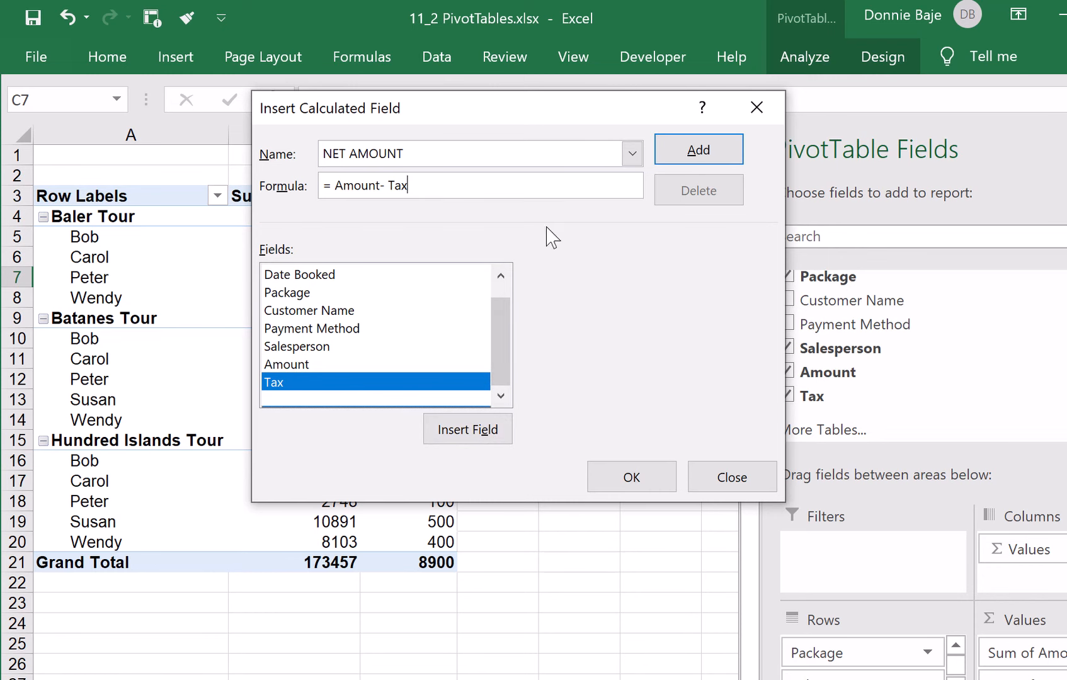
{"action": "left_click", "coordinate": [604, 479]}
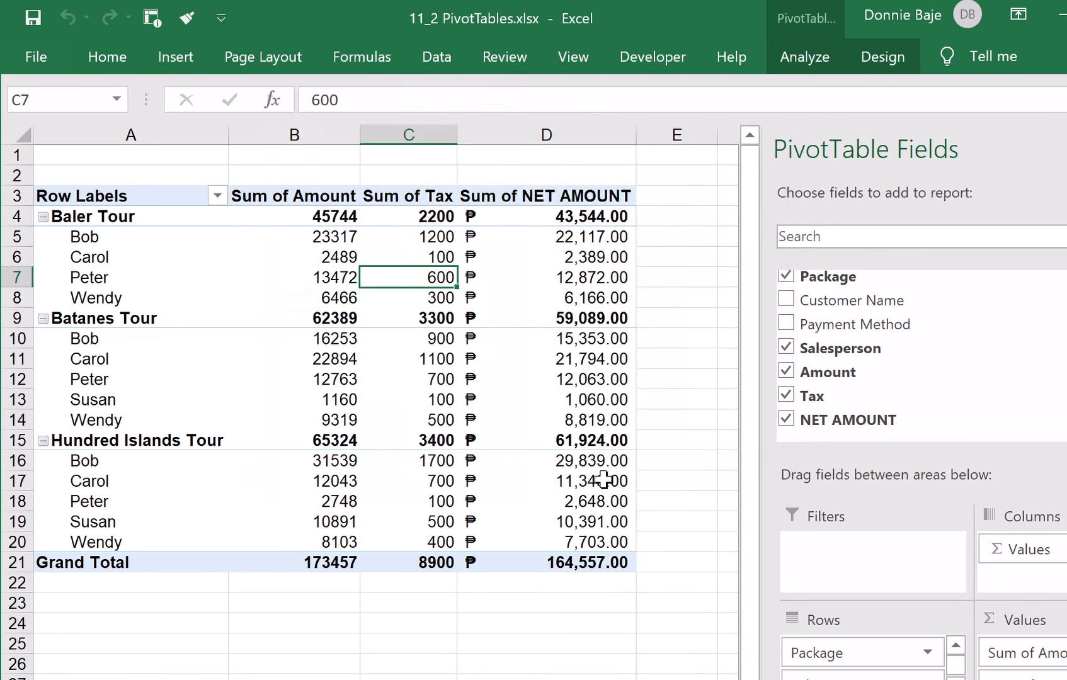
{"action": "left_click_drag", "start_coordinate": [457, 135], "coordinate": [477, 134]}
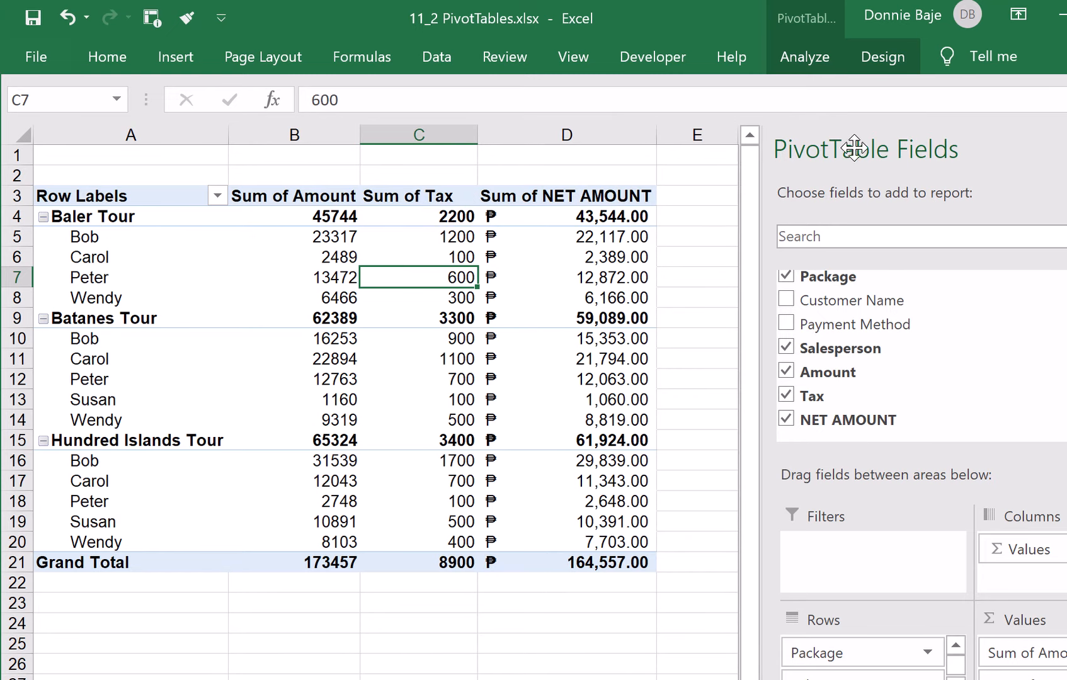
Reopen the calculated field dialog to review its name, formula and available fields, and close it without adding a field
{"action": "left_click", "coordinate": [804, 63]}
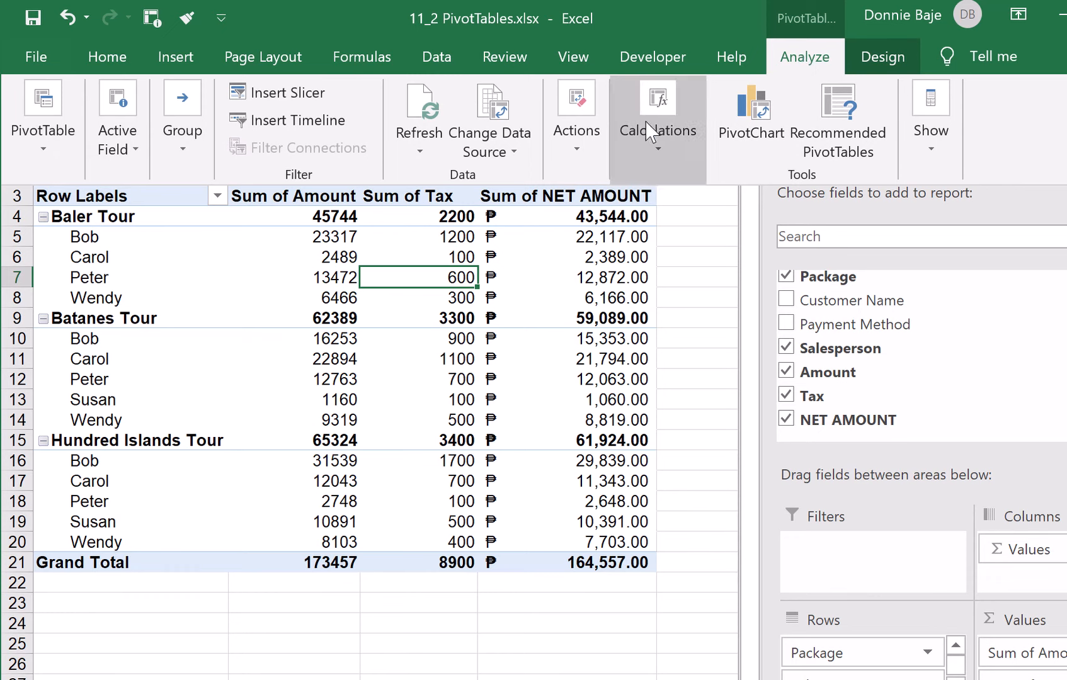
{"action": "left_click", "coordinate": [648, 153]}
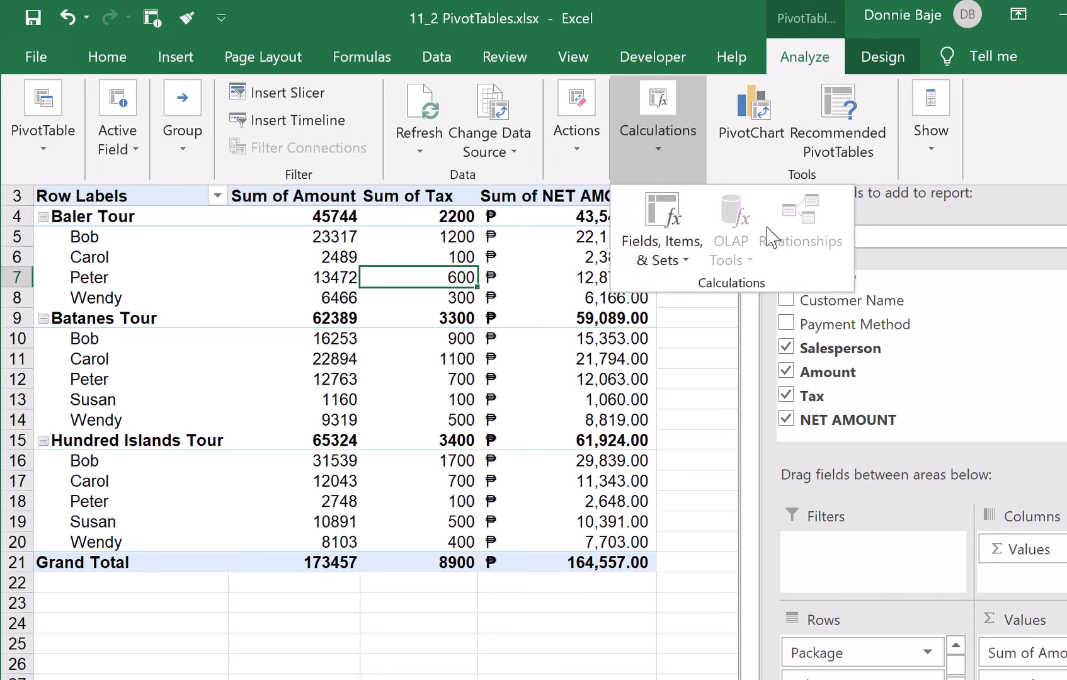
{"action": "left_click", "coordinate": [667, 239]}
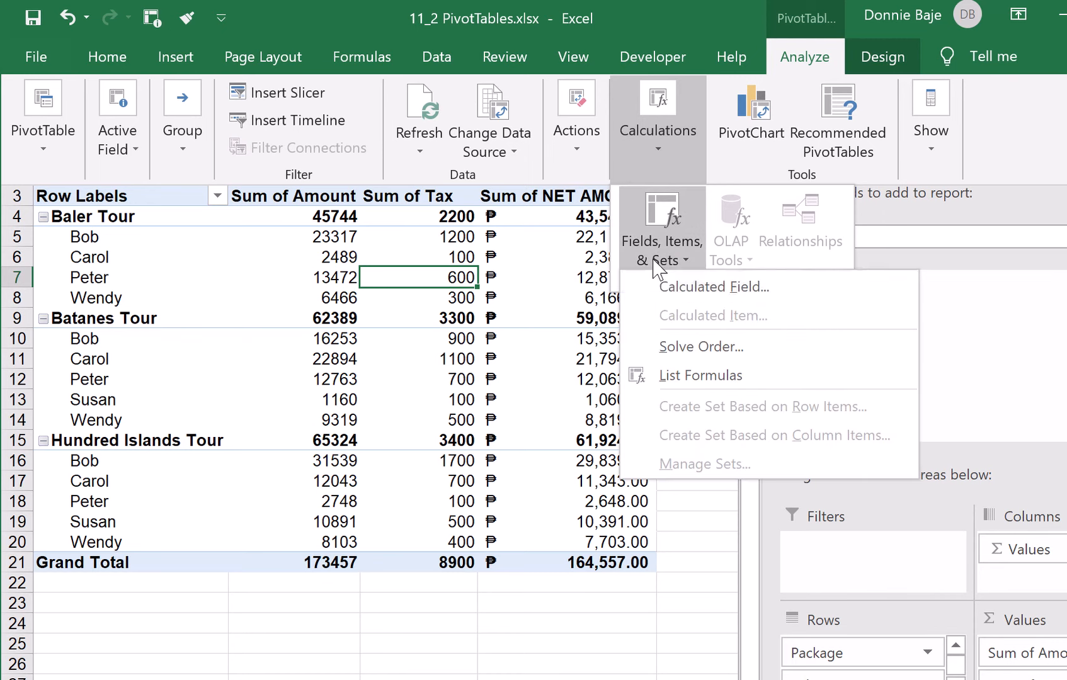
{"action": "left_click", "coordinate": [668, 288]}
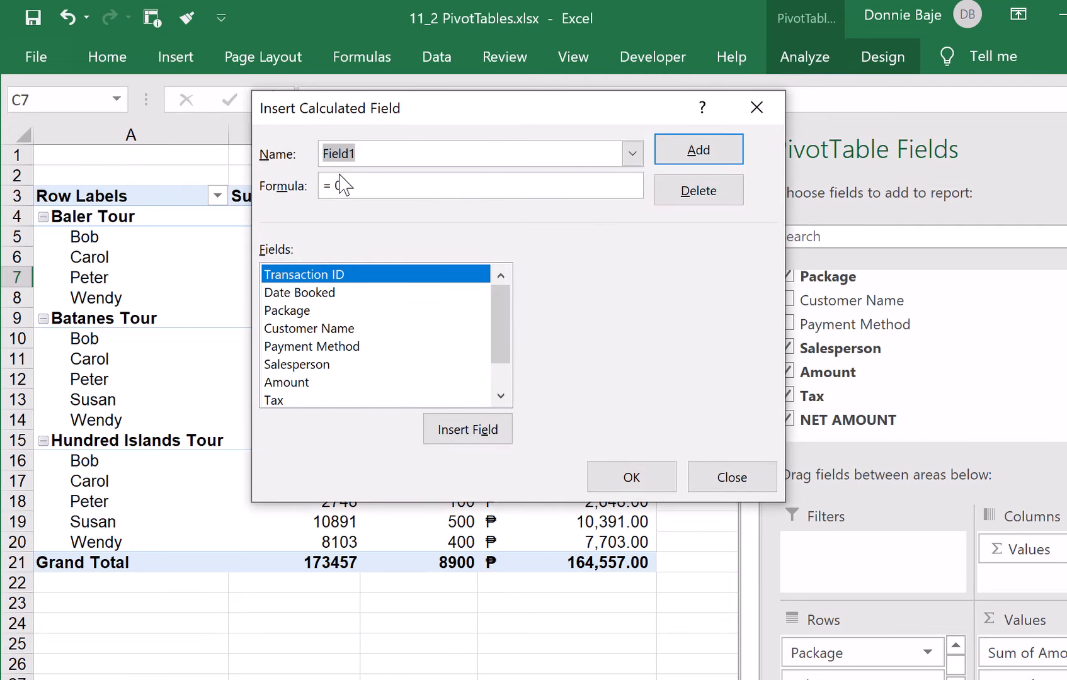
{"action": "left_click_drag", "start_coordinate": [499, 343], "coordinate": [512, 286]}
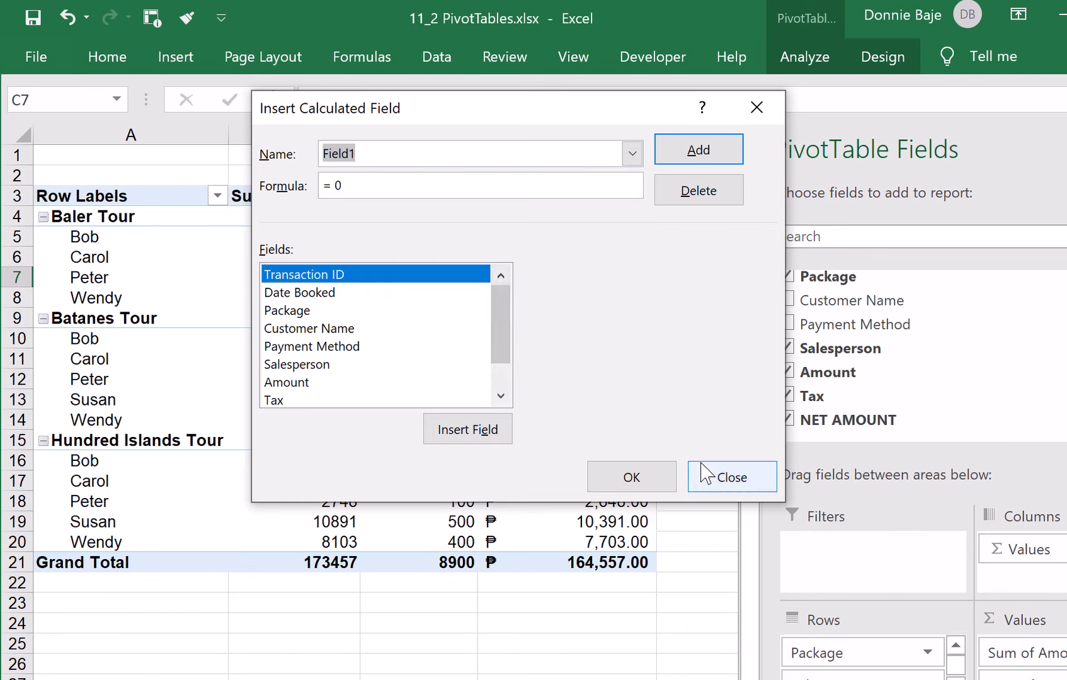
{"action": "left_click", "coordinate": [718, 476]}
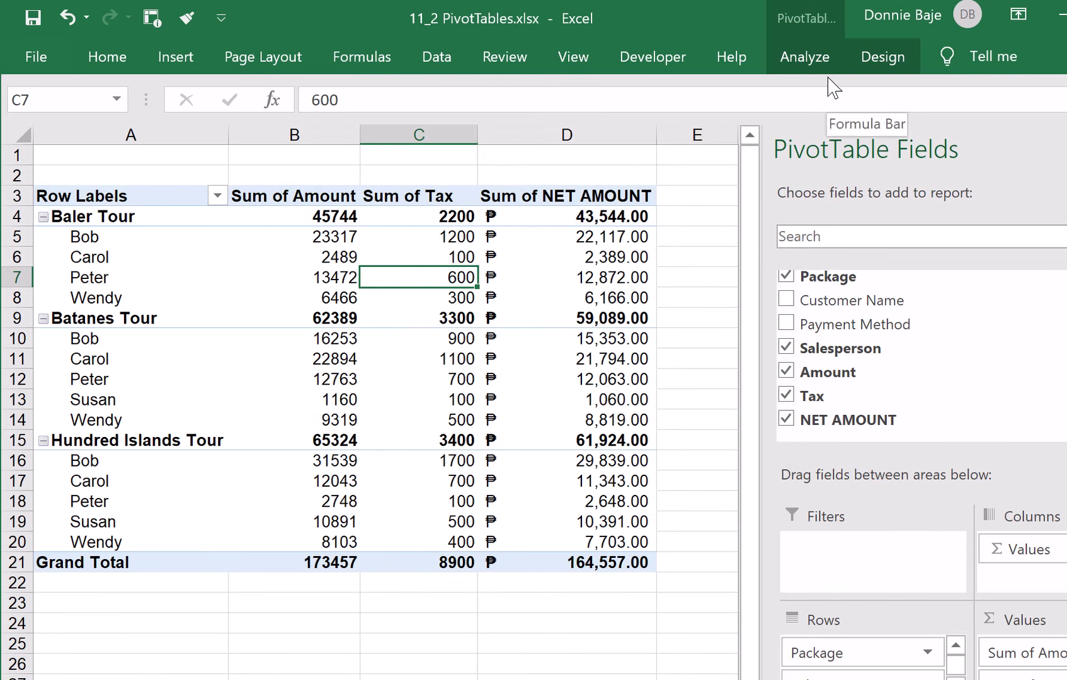
{"action": "left_click", "coordinate": [818, 63]}
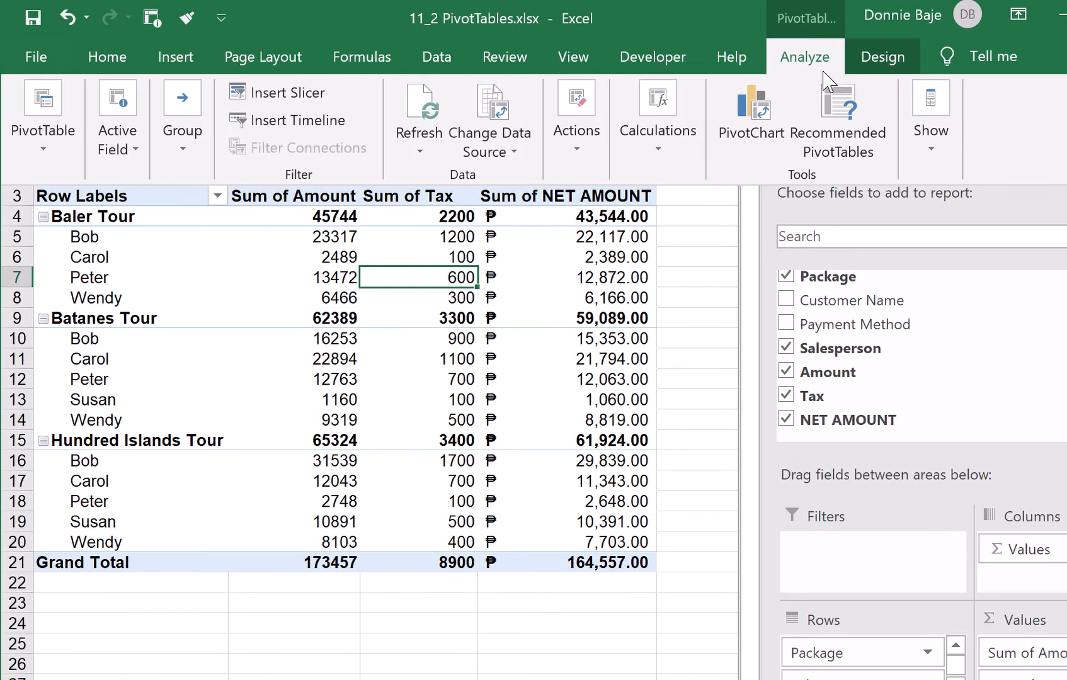
Load the existing NET AMOUNT calculated field in the PivotTable's calculated field dialog, review its formula, and close the dialog
{"action": "left_click", "coordinate": [663, 133]}
{"action": "left_click", "coordinate": [668, 255]}
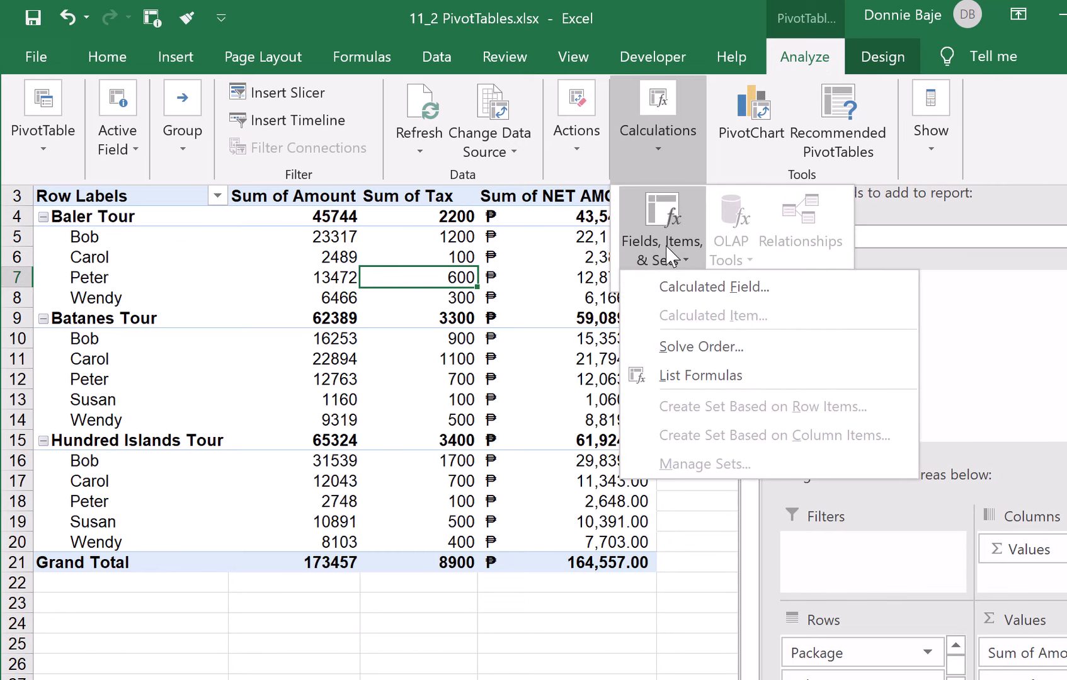
{"action": "left_click", "coordinate": [672, 290]}
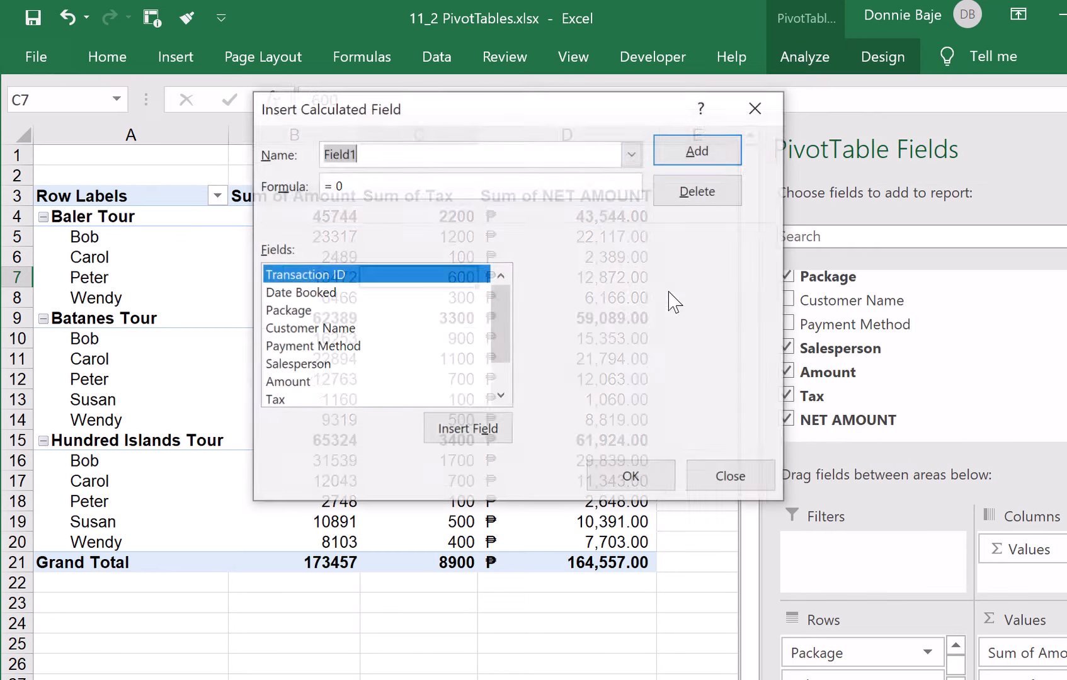
{"action": "left_click", "coordinate": [632, 154]}
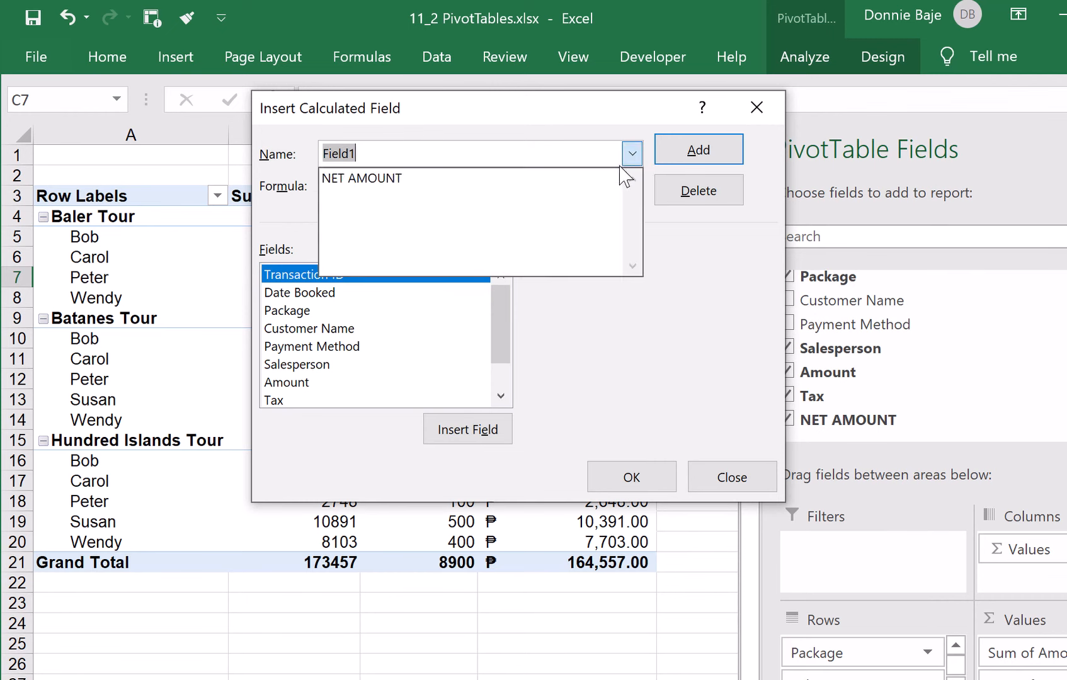
{"action": "left_click", "coordinate": [346, 178]}
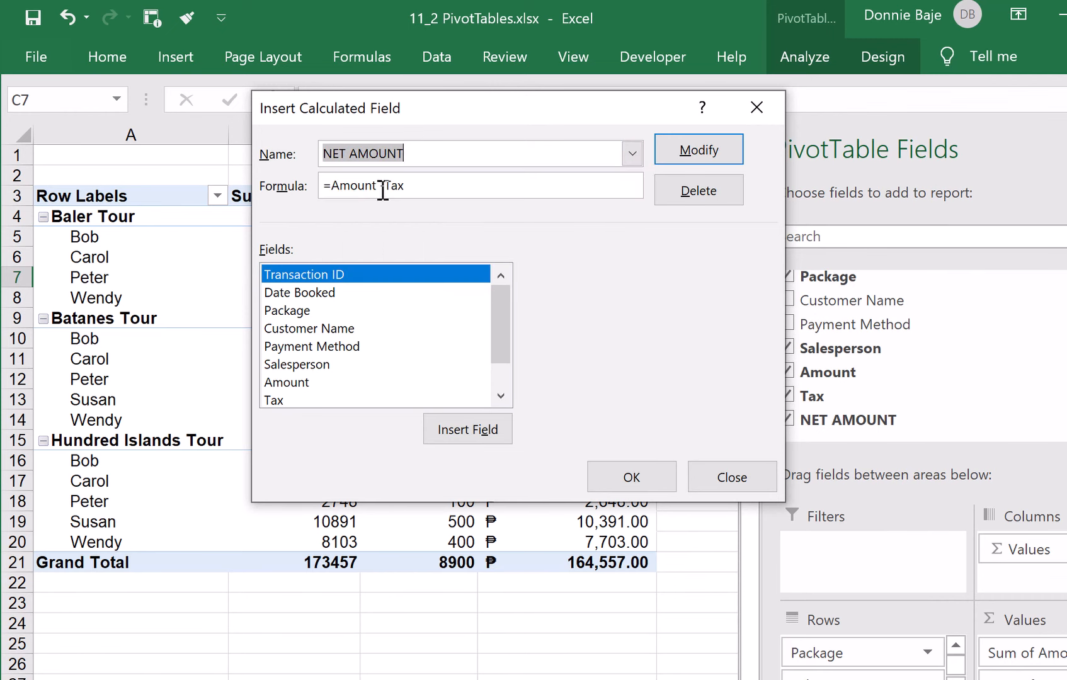
{"action": "left_click", "coordinate": [443, 186]}
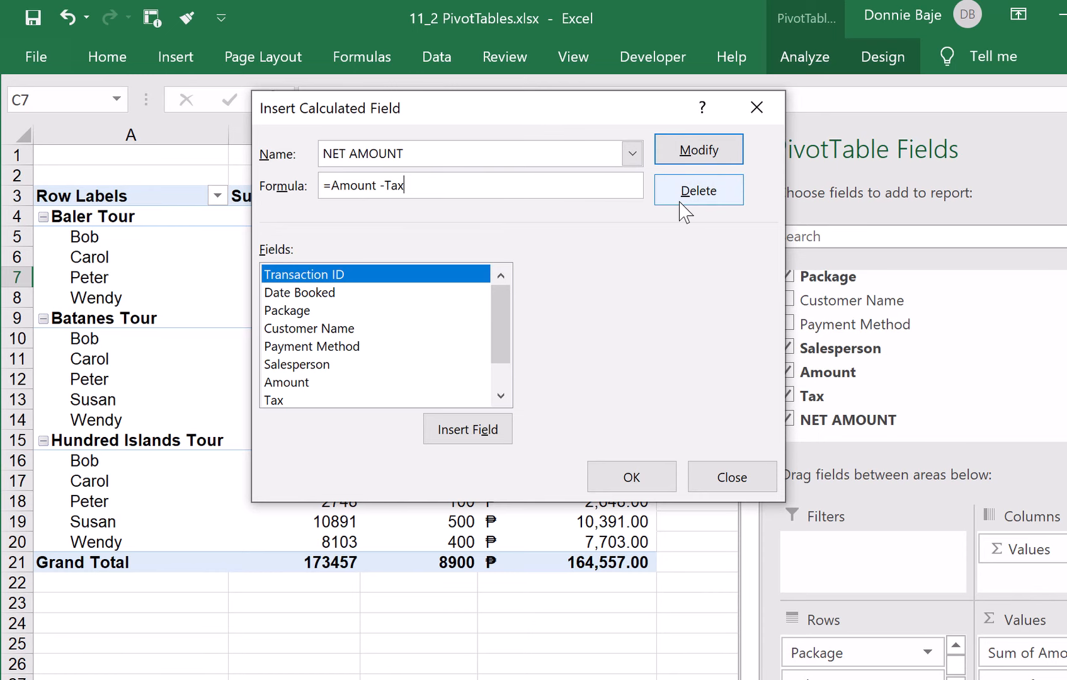
{"action": "left_click", "coordinate": [603, 477]}
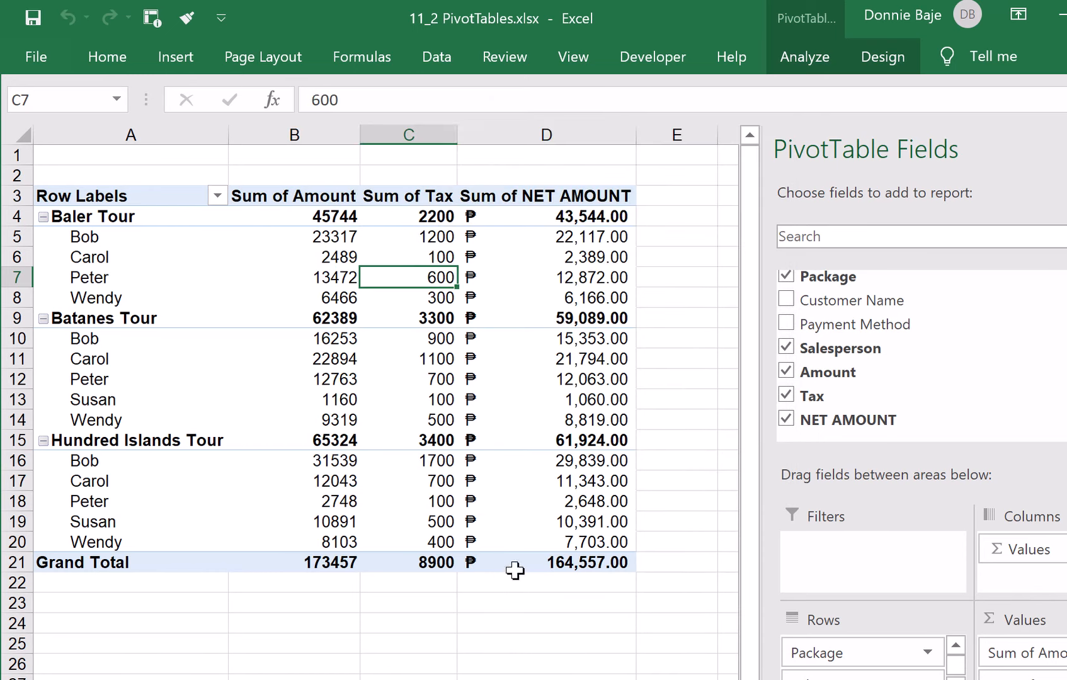
Slightly widen the Sum of Tax column, and check the source data sheet's columns before returning to the PivotTable
{"action": "left_click_drag", "start_coordinate": [457, 134], "coordinate": [471, 135]}
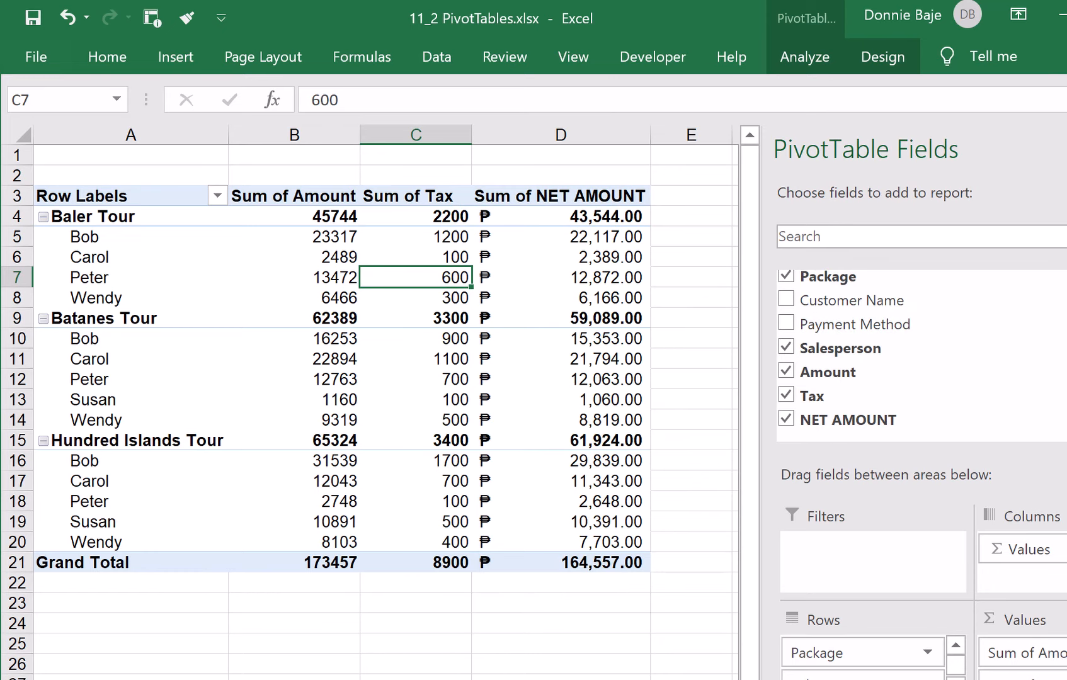
{"action": "key", "text": "ctrl+Page_Down"}
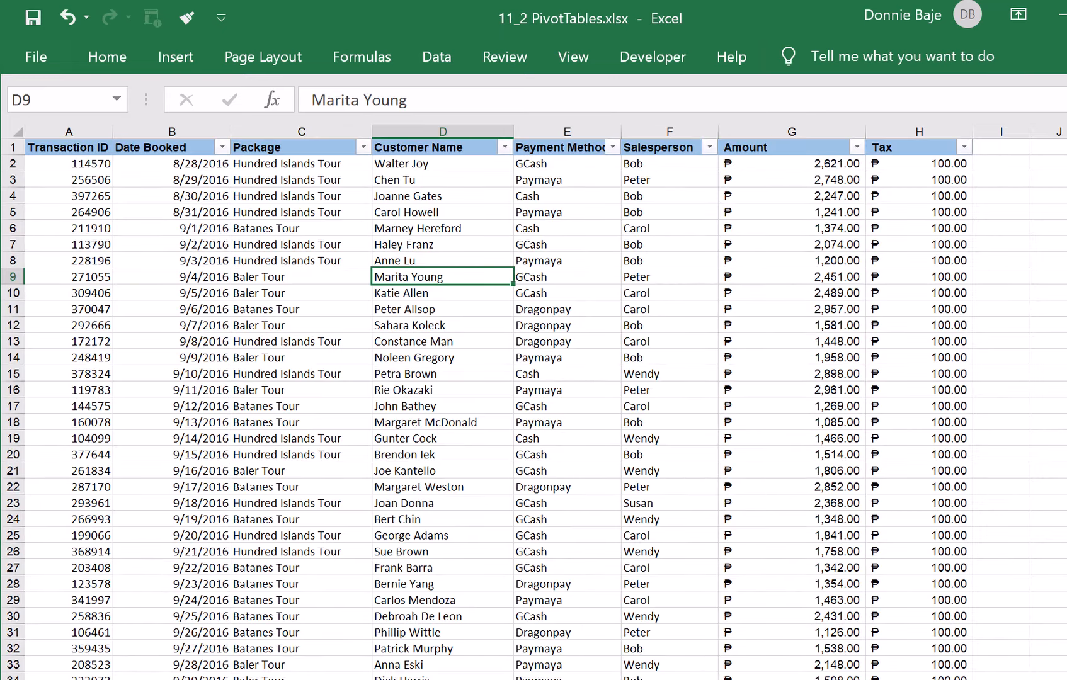
{"action": "key", "text": "ctrl+Page_Up"}
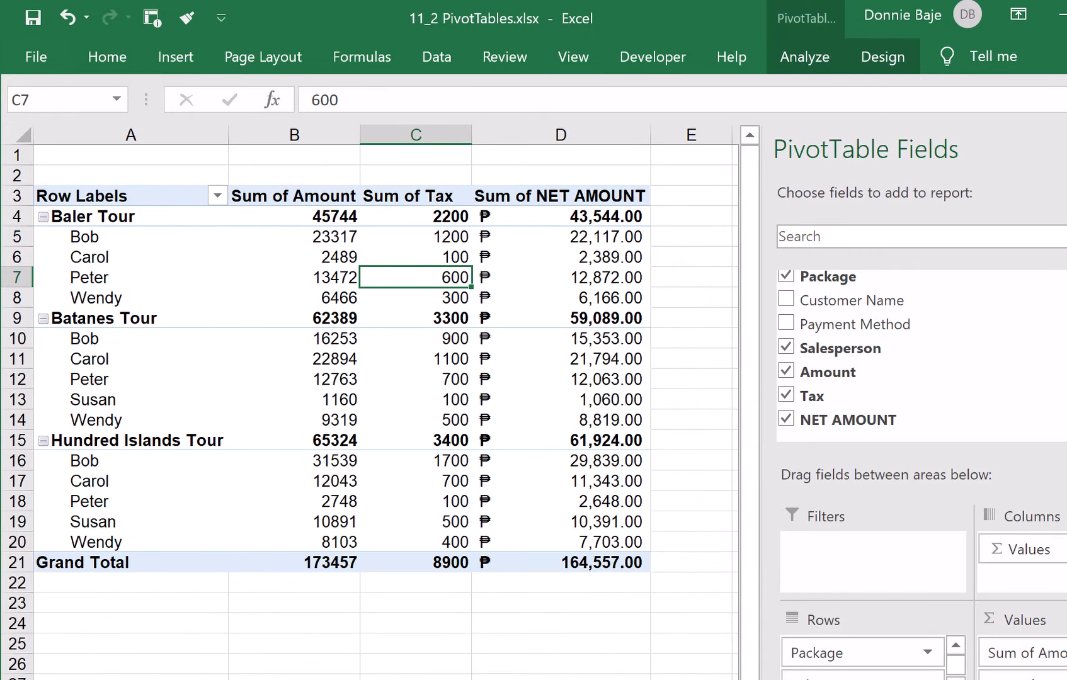
Remove Sum of Amount and Sum of Tax from the PivotTable's values, leaving only Sum of NET AMOUNT
{"action": "left_click_drag", "start_coordinate": [1066, 679], "coordinate": [1048, 668]}
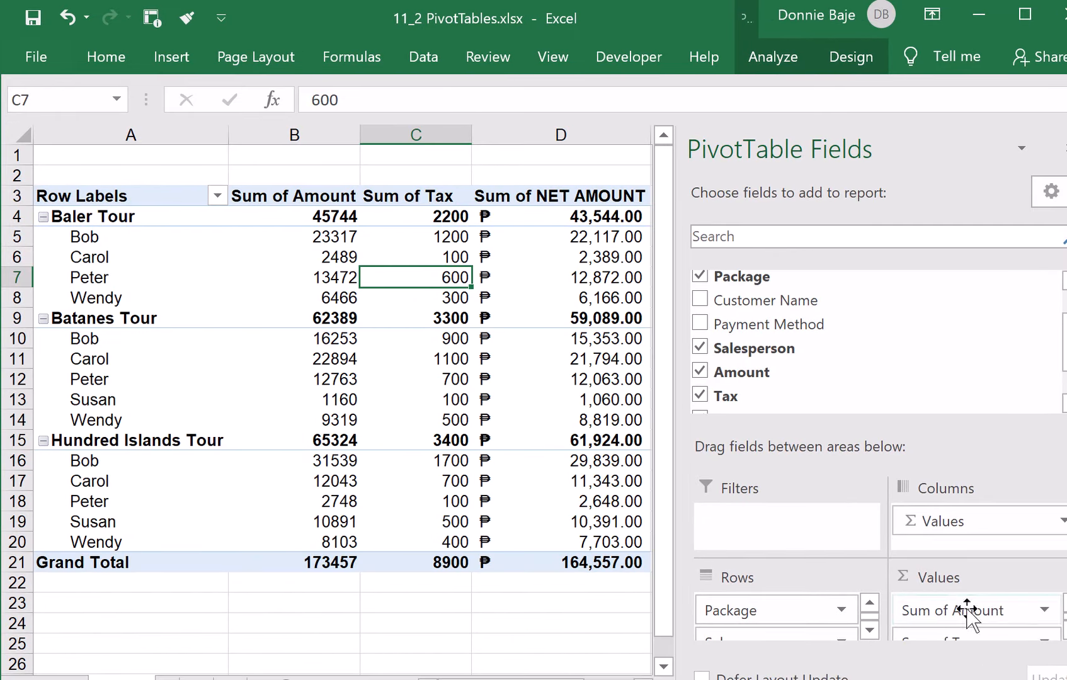
{"action": "left_click_drag", "start_coordinate": [966, 610], "coordinate": [513, 636]}
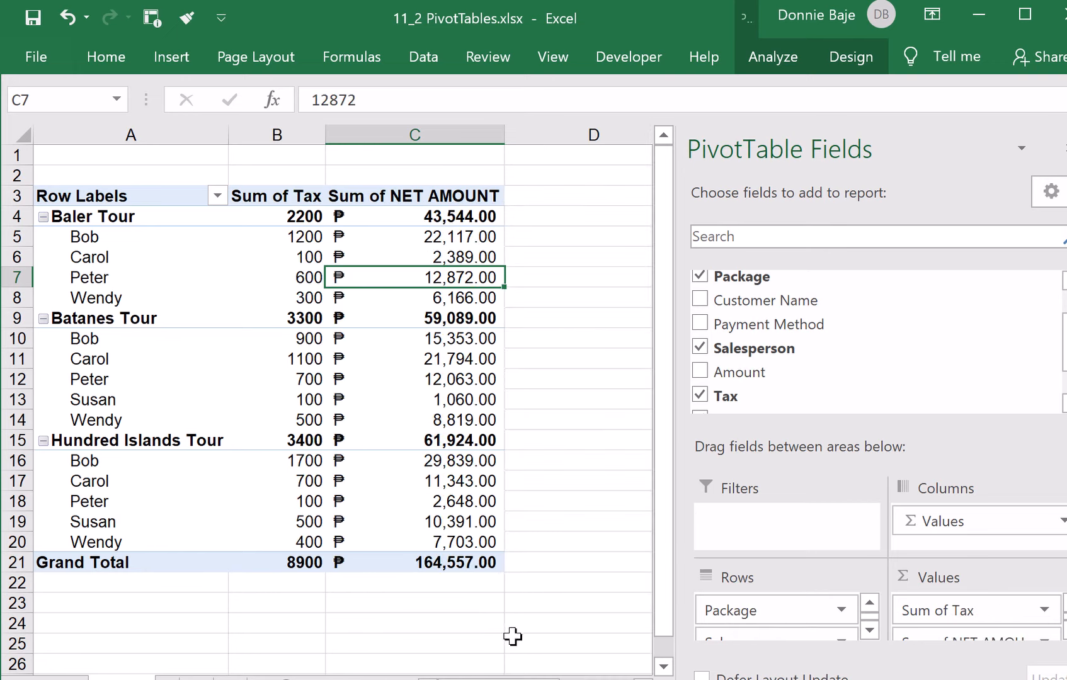
{"action": "left_click_drag", "start_coordinate": [964, 606], "coordinate": [568, 580]}
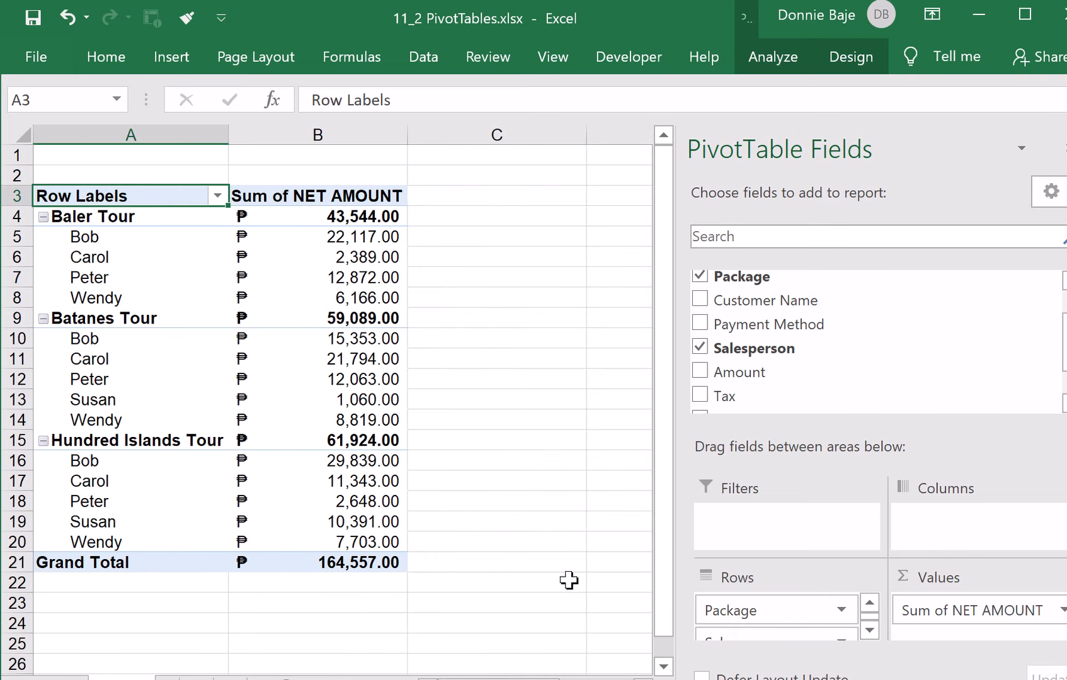
Slightly narrow the Sum of NET AMOUNT column and select the empty cell C7 beside the PivotTable
{"action": "left_click", "coordinate": [1063, 678]}
{"action": "left_click", "coordinate": [1063, 678]}
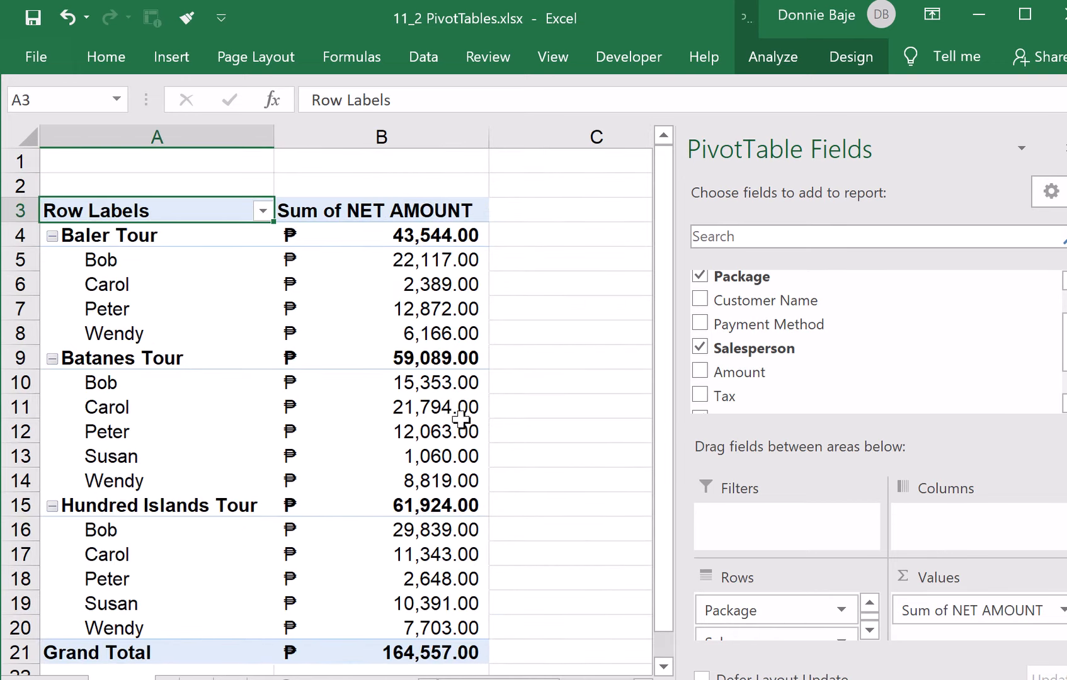
{"action": "left_click_drag", "start_coordinate": [490, 137], "coordinate": [470, 137]}
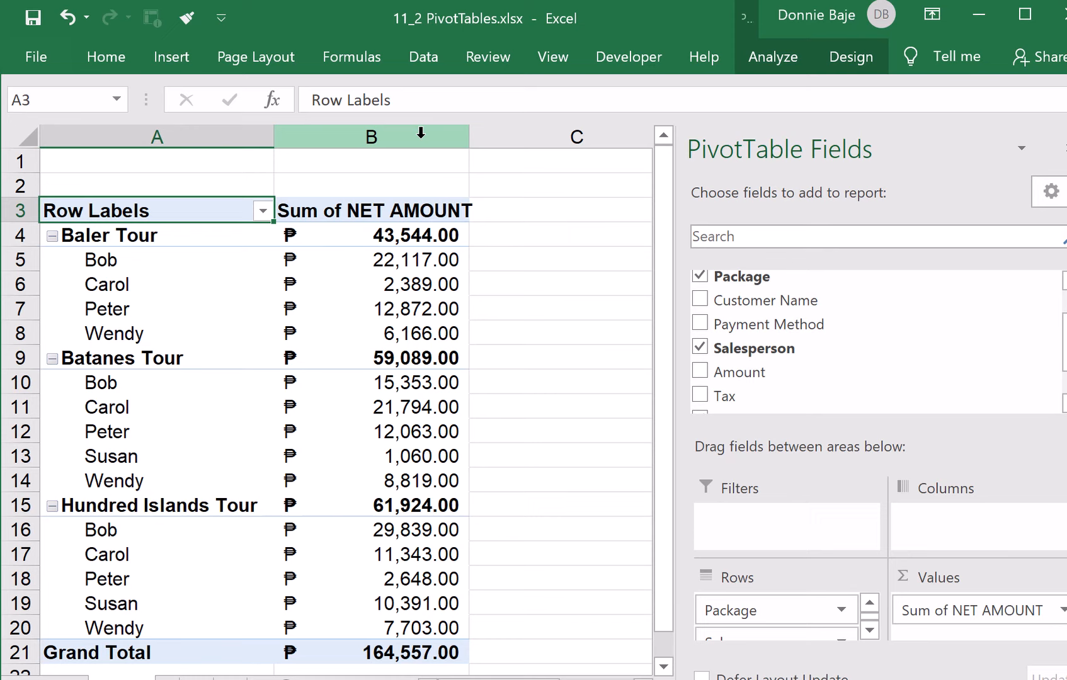
{"action": "left_click", "coordinate": [423, 259]}
{"action": "left_click", "coordinate": [506, 299]}
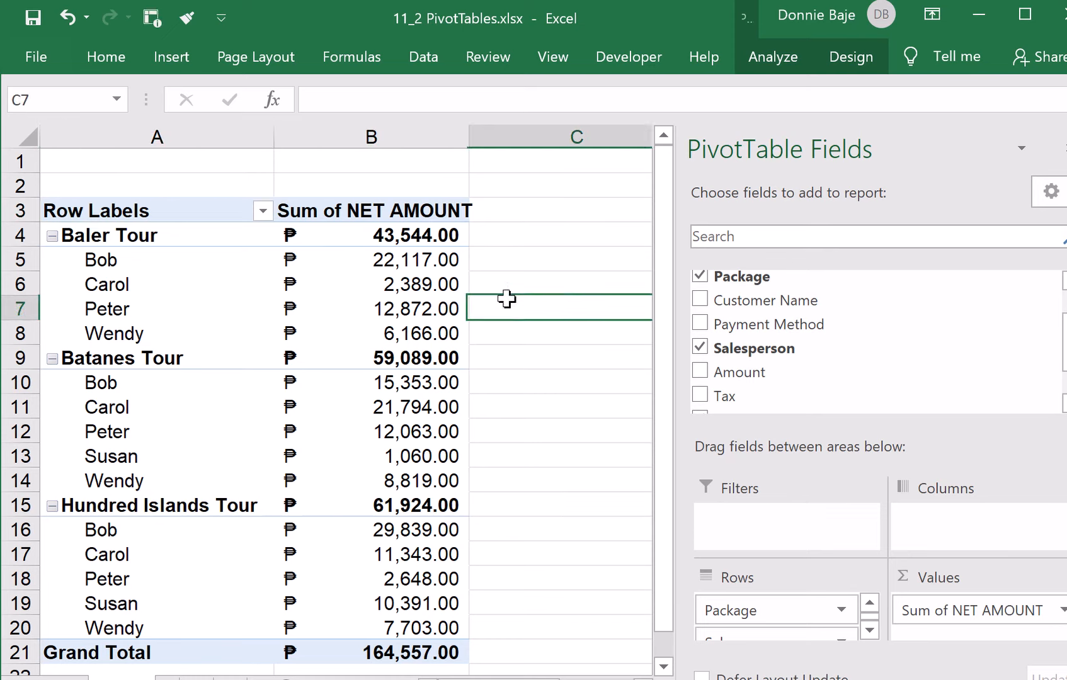